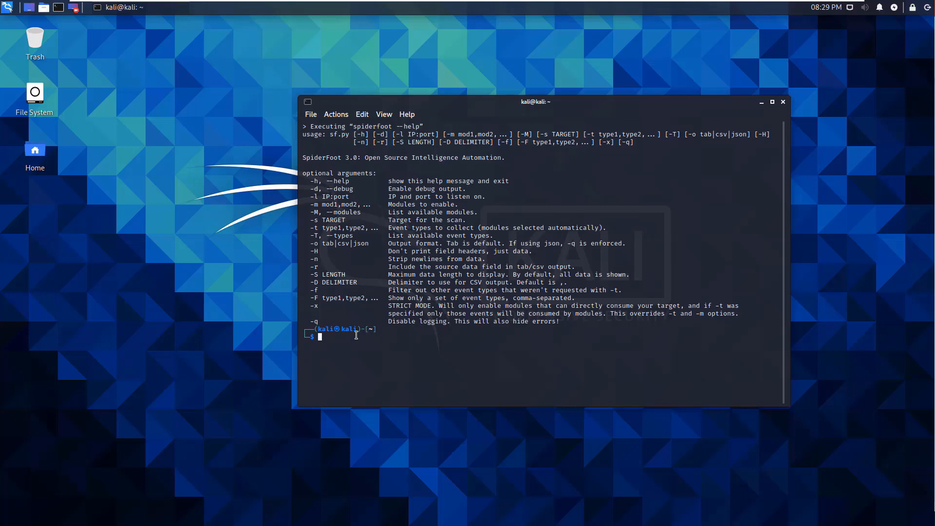
Run ifconfig to look up this machine's IP address for SpiderFoot's listening option.
left_click_drag(310, 197, 486, 195)
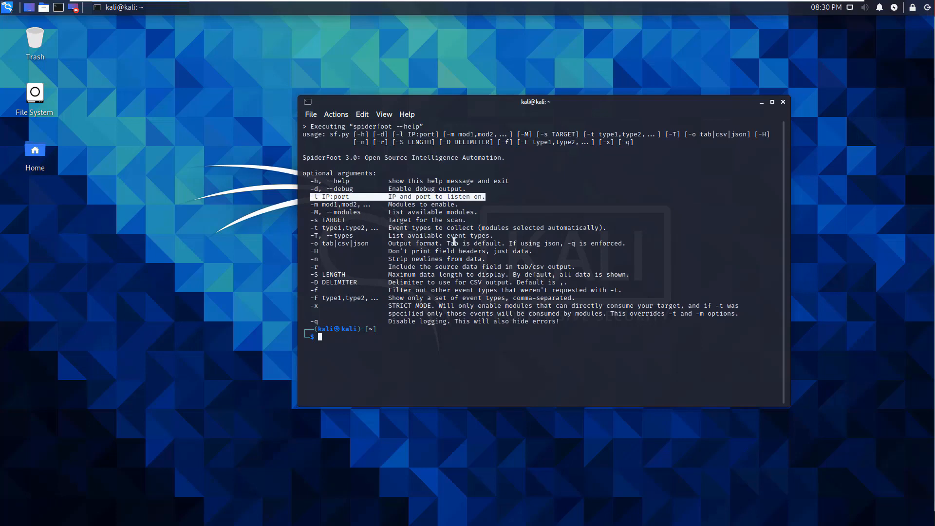
left_click(345, 336)
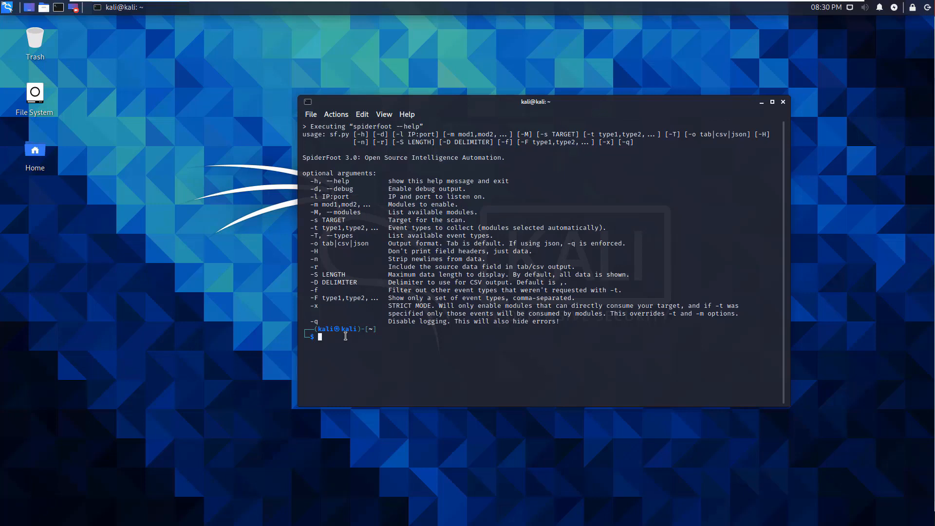
type("ifconfi")
key("Left")
key("Left")
key("Left")
key("Tab")
key("Return")
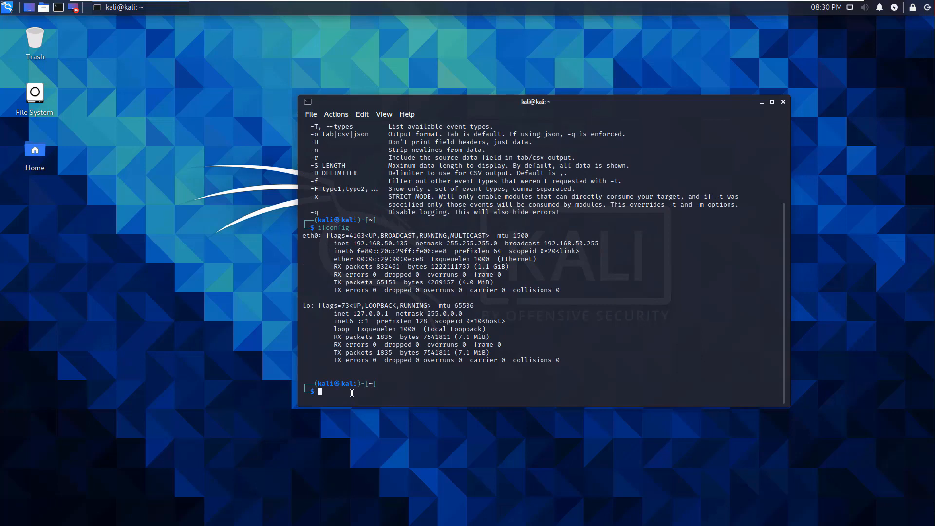
Try to start the SpiderFoot web server listening on 192.168.50.135:80 without root privileges.
type("spiderfoot -l 192.168")
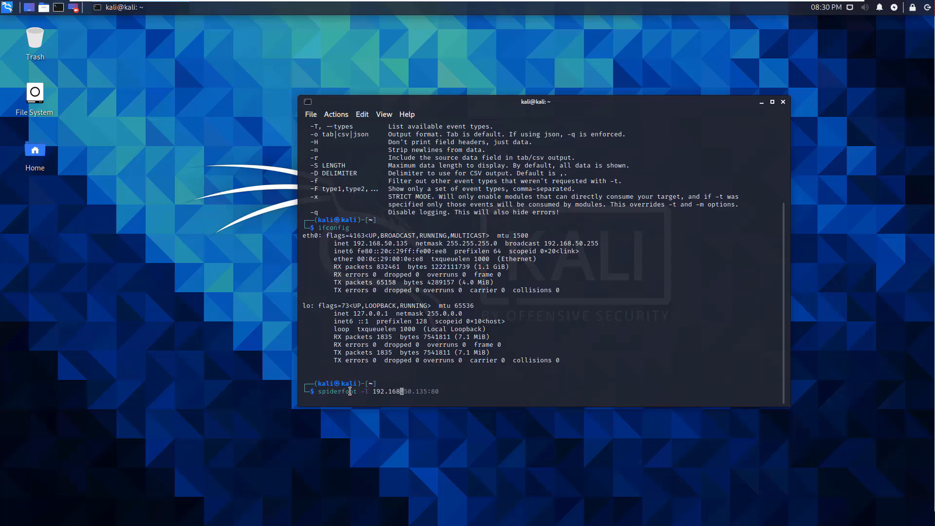
type(".50.135:80")
key("Return")
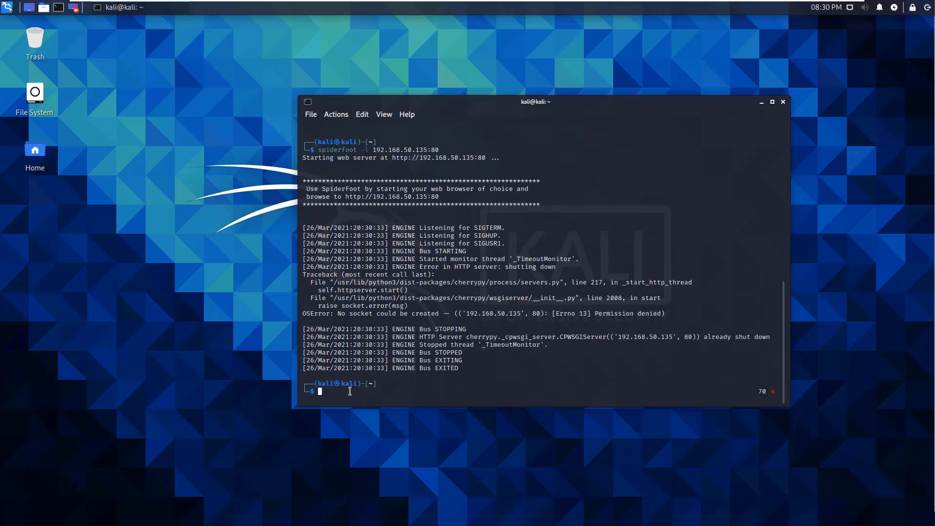
Run spiderfoot -l 192.168.50.135:80 with sudo and enter the sudo password to start the web server.
key("Up")
key("Left")
key("Left")
key("Left")
key("Left")
key("Left")
key("Left")
key("Left")
key("Left")
key("Left")
key("Left")
key("Left")
key("Left")
key("Left")
key("Left")
key("Left")
key("Left")
key("Left")
key("Left")
key("Left")
key("Left")
key("Left")
key("Left")
key("Left")
key("Left")
key("Left")
key("Left")
key("Left")
key("Left")
key("Left")
type("sudo")
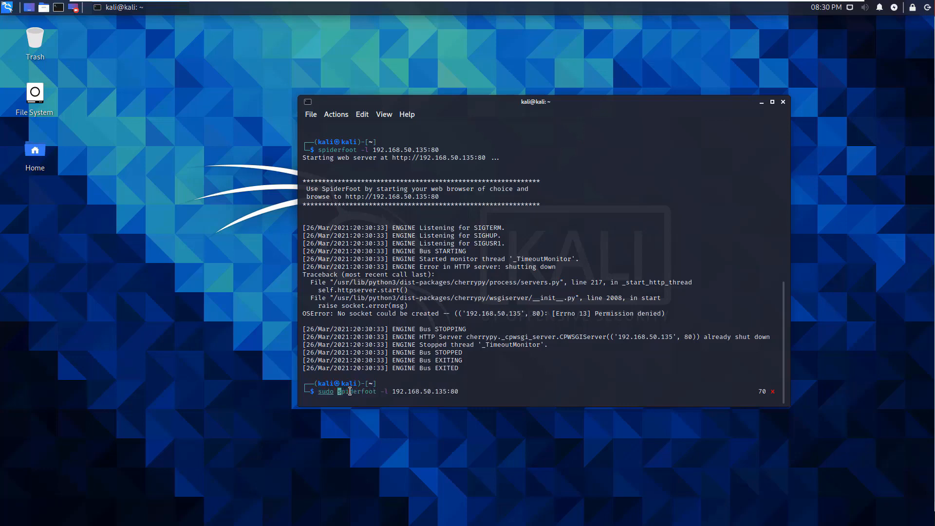
key("Return")
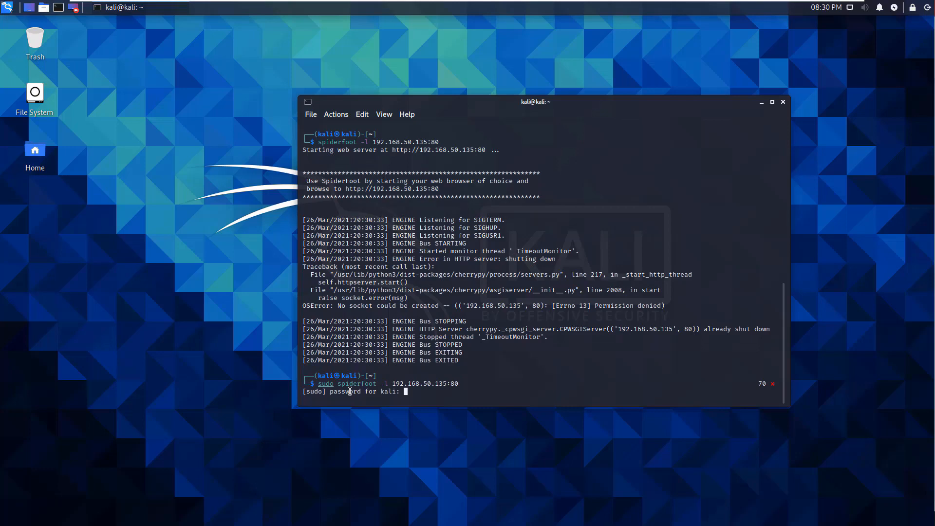
key("Return")
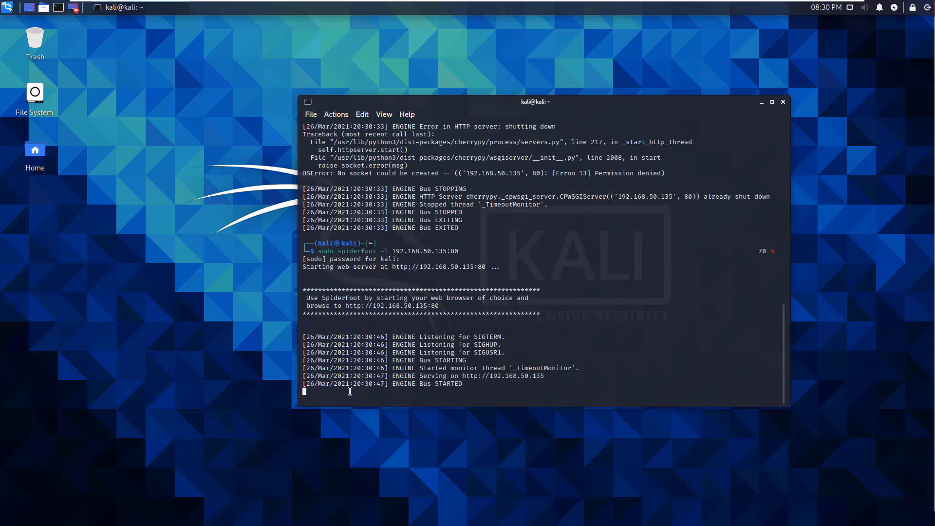
Open the SpiderFoot web interface from the served address in Firefox and review the server's startup output in the terminal.
left_click(507, 375, "ctrl")
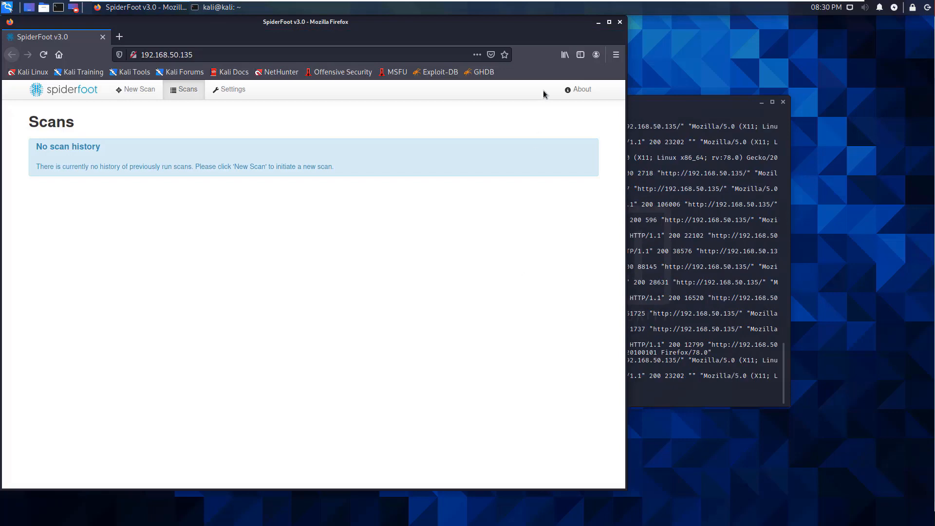
left_click(695, 115)
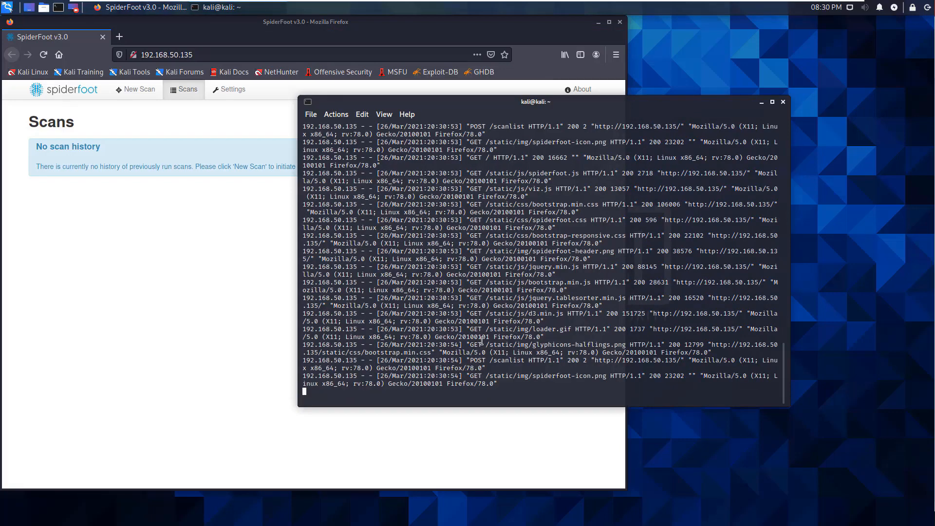
scroll(481, 341, "up", 20)
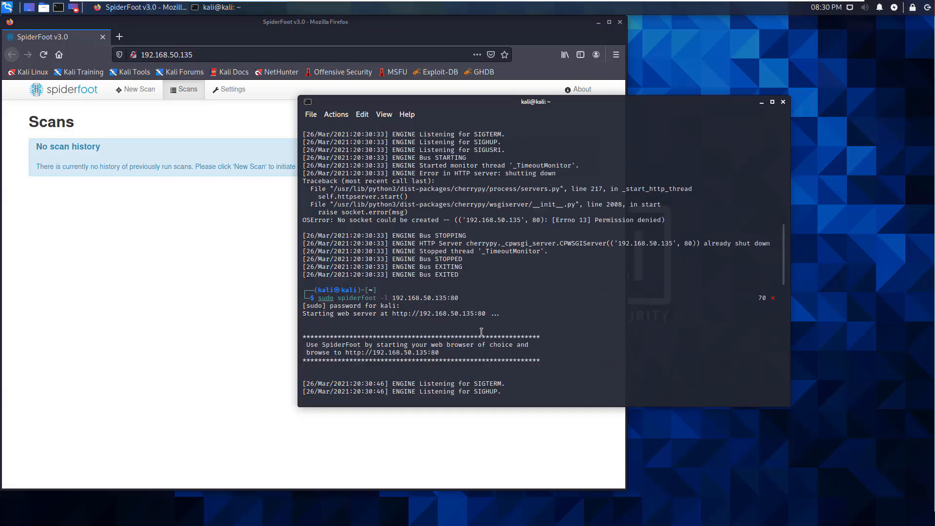
scroll(481, 332, "down", 3)
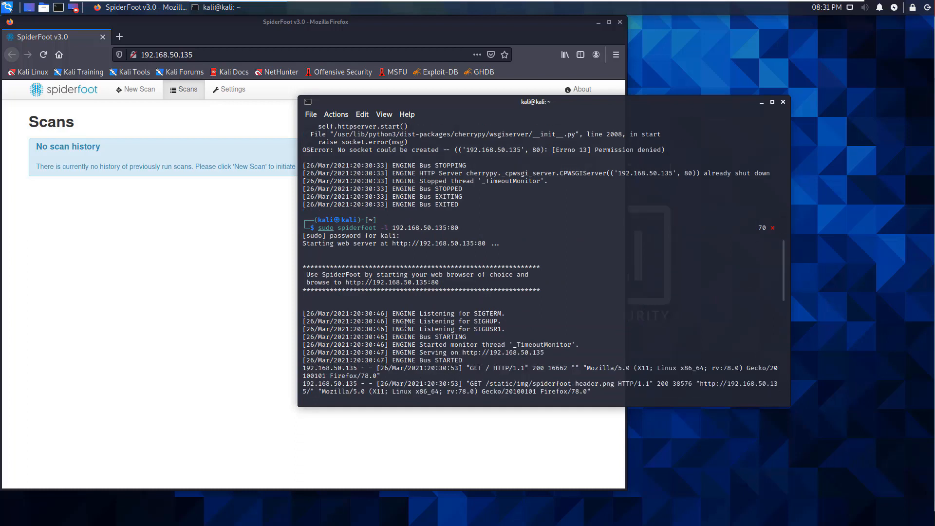
left_click(157, 227)
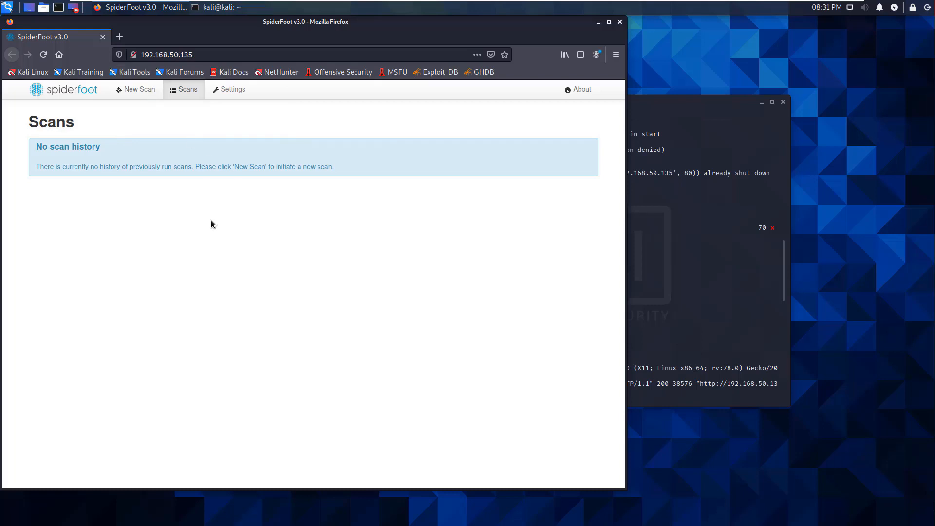
Create and run a new scan named Google with seed target google.com and the Footprint use case.
left_click(132, 90)
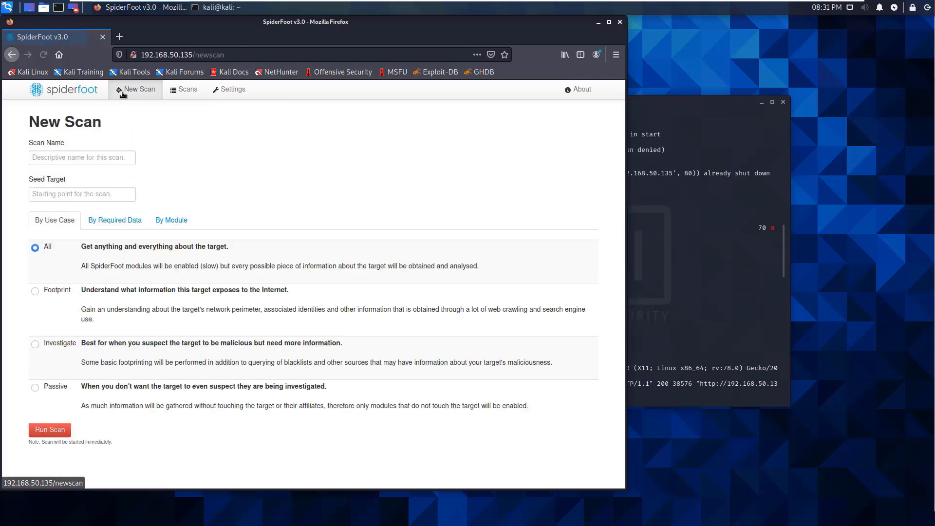
left_click(96, 157)
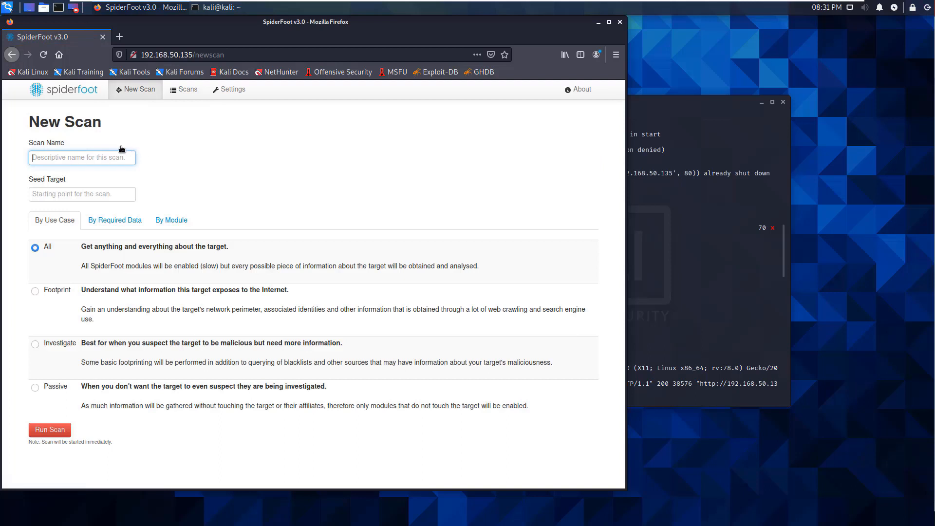
type("Google")
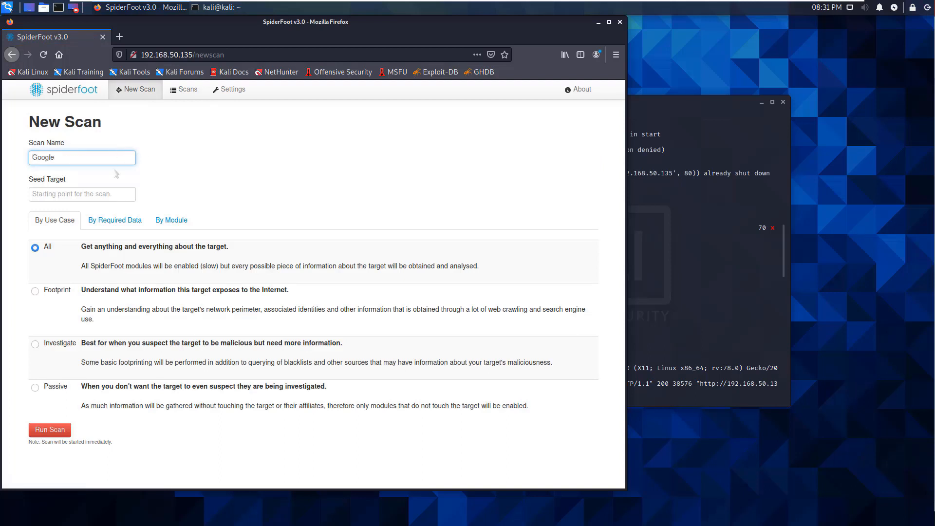
left_click(98, 188)
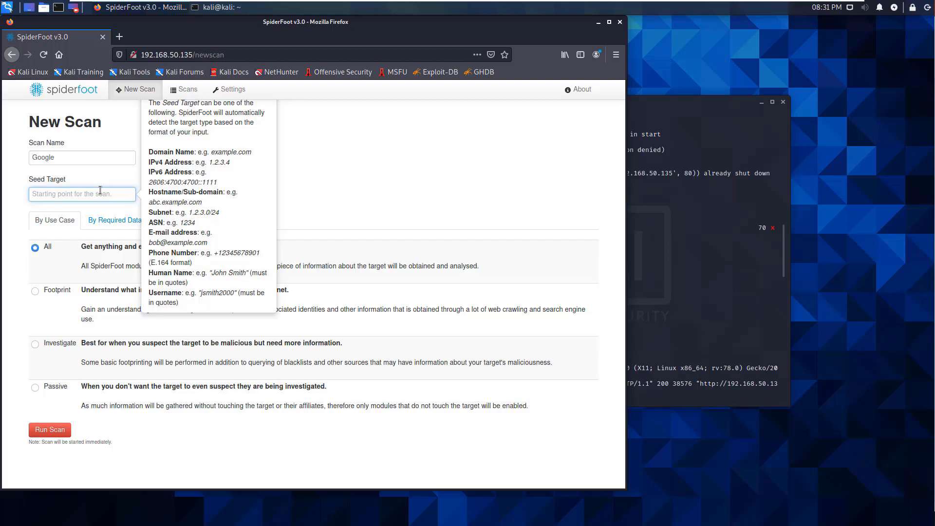
left_click(100, 194)
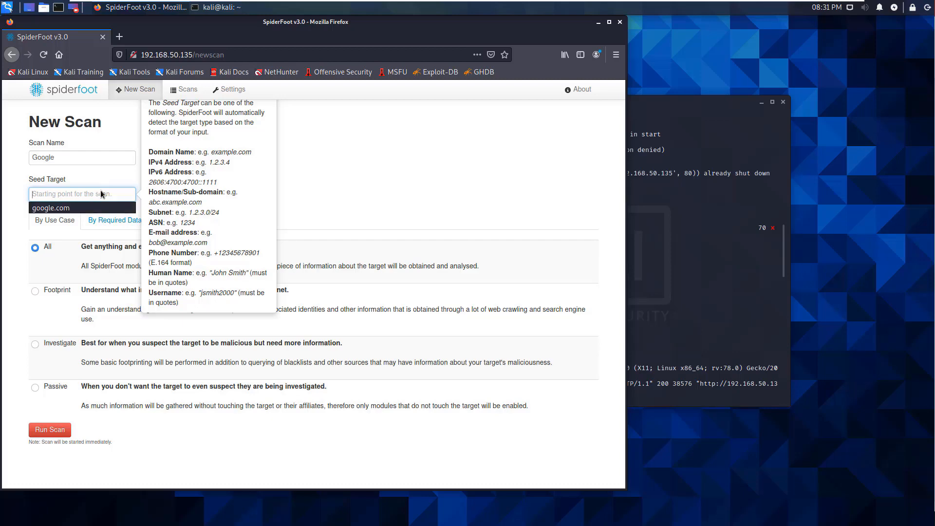
left_click(117, 207)
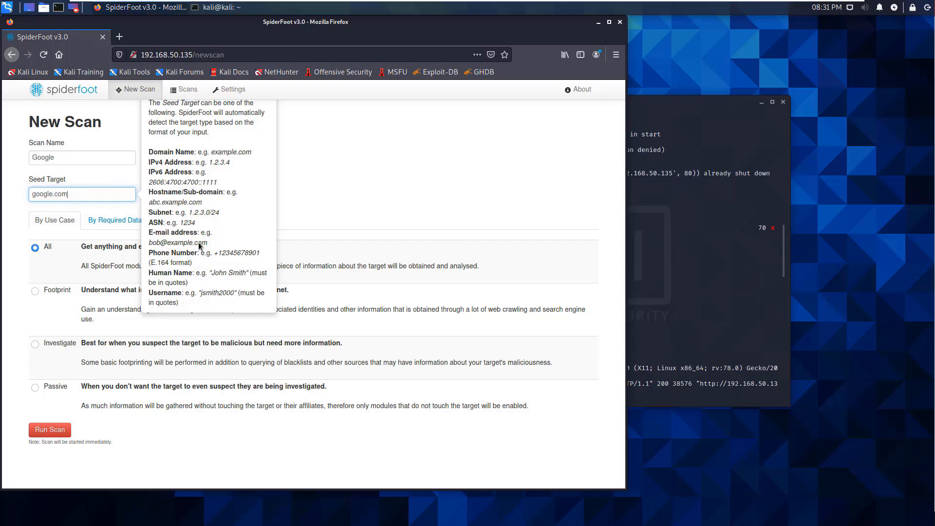
left_click(403, 195)
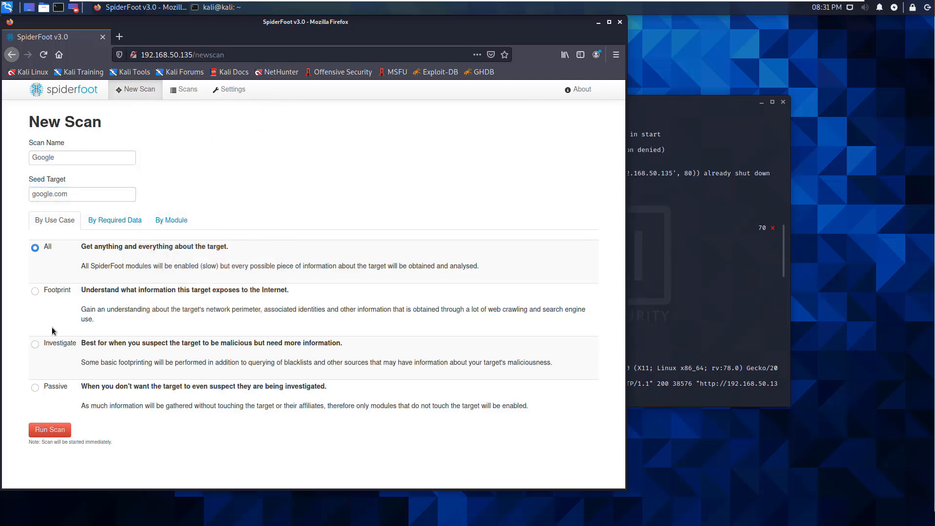
left_click(35, 291)
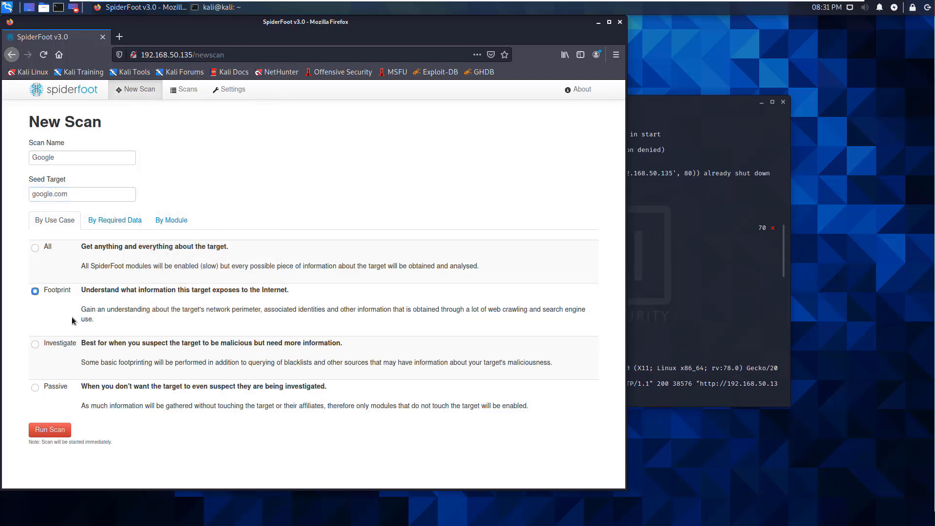
left_click(48, 431)
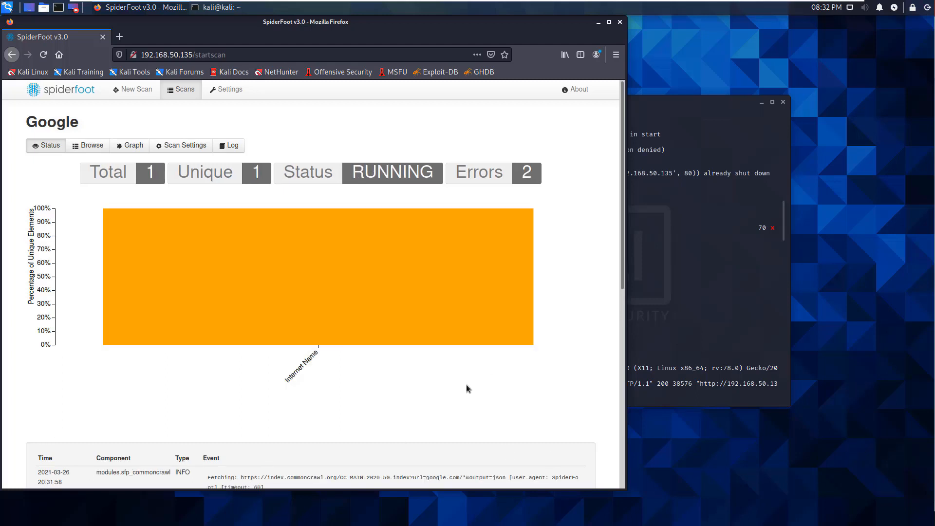
Examine the Google scan's status chart and event log, and open the breakdown of its collected data types.
scroll(466, 384, "down", 3)
scroll(453, 380, "down", 2)
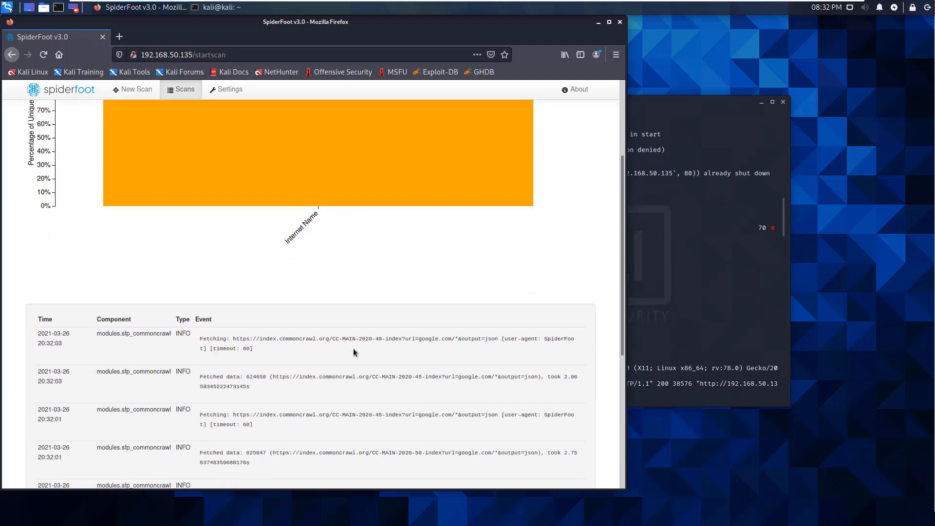
scroll(351, 358, "down", 2)
scroll(342, 353, "down", 1)
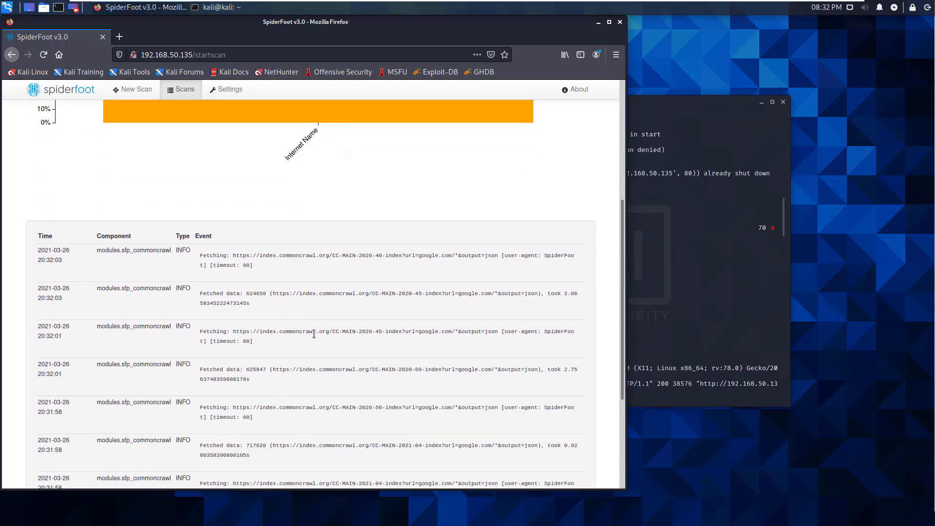
scroll(317, 323, "up", 5)
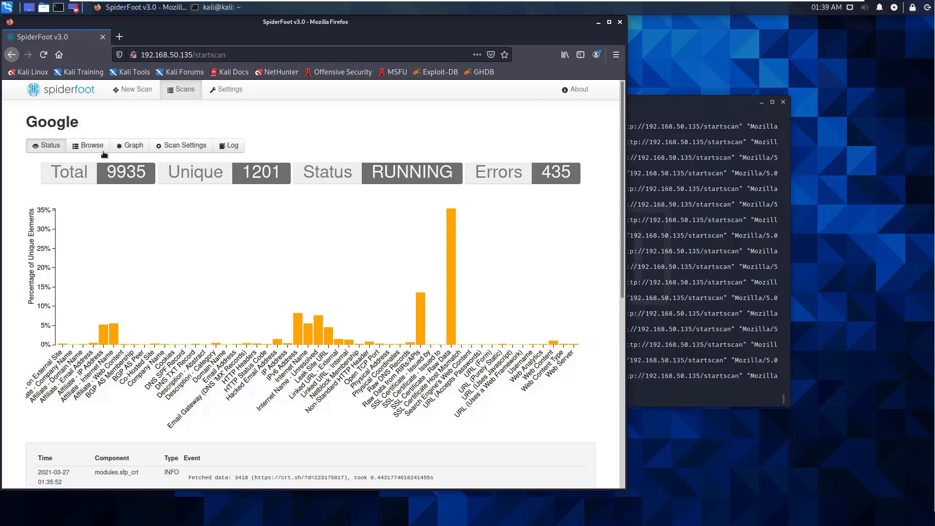
scroll(285, 264, "down", 1)
scroll(226, 299, "down", 2)
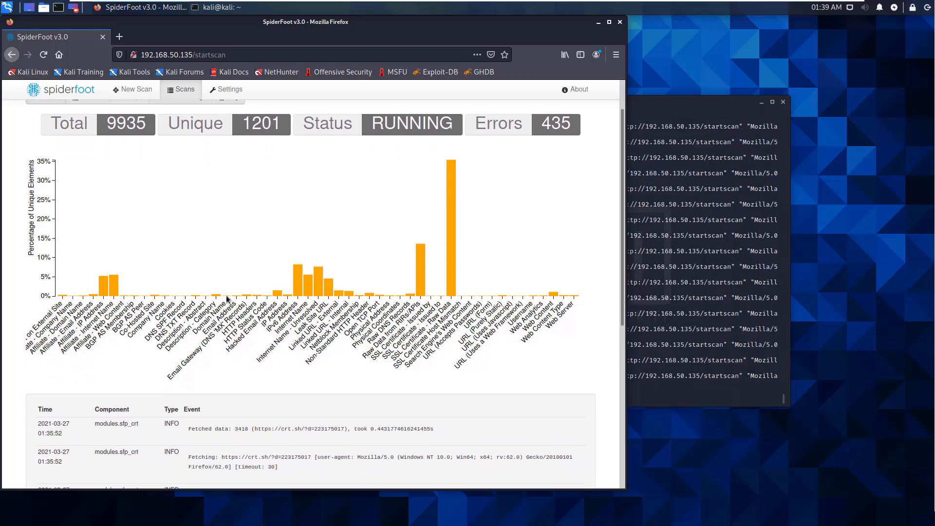
scroll(226, 296, "down", 3)
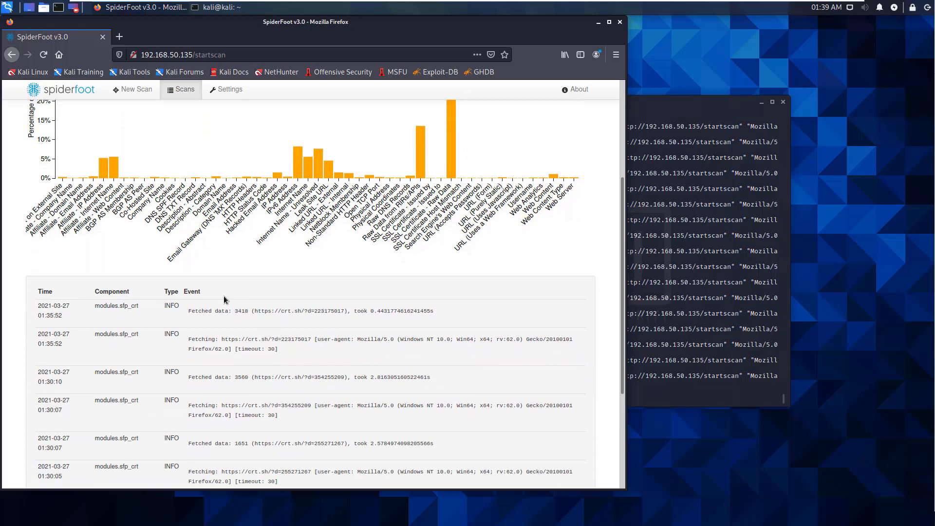
scroll(216, 298, "up", 6)
left_click(82, 146)
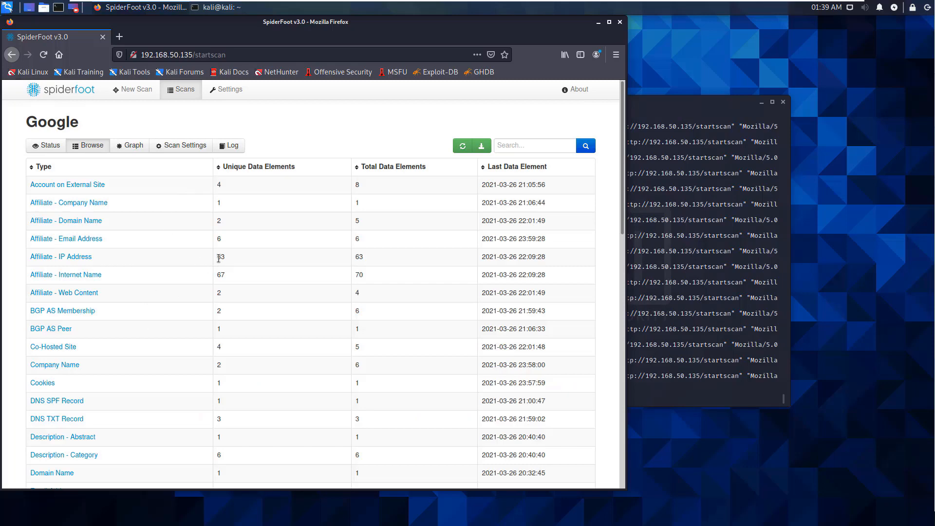
Open the scan's graph and inspect the connections around the red google.com node.
left_click(135, 146)
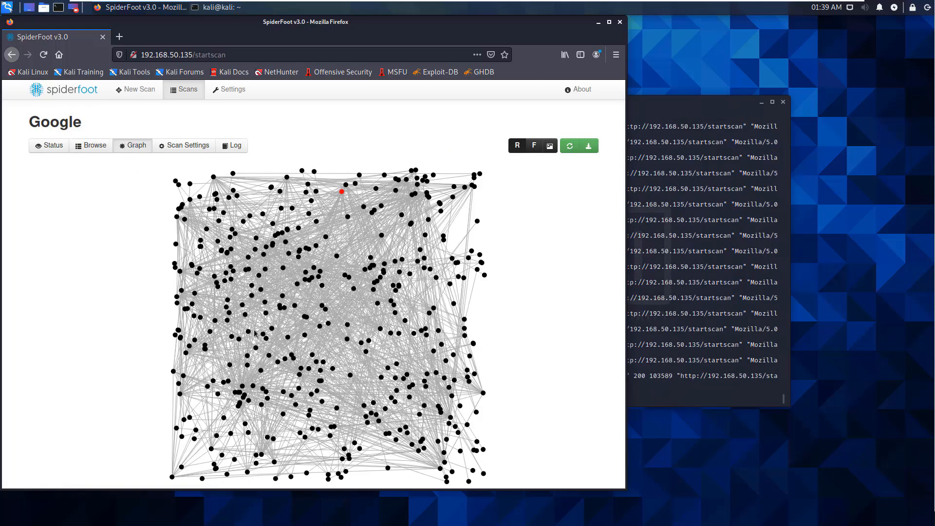
mouse_move(342, 193)
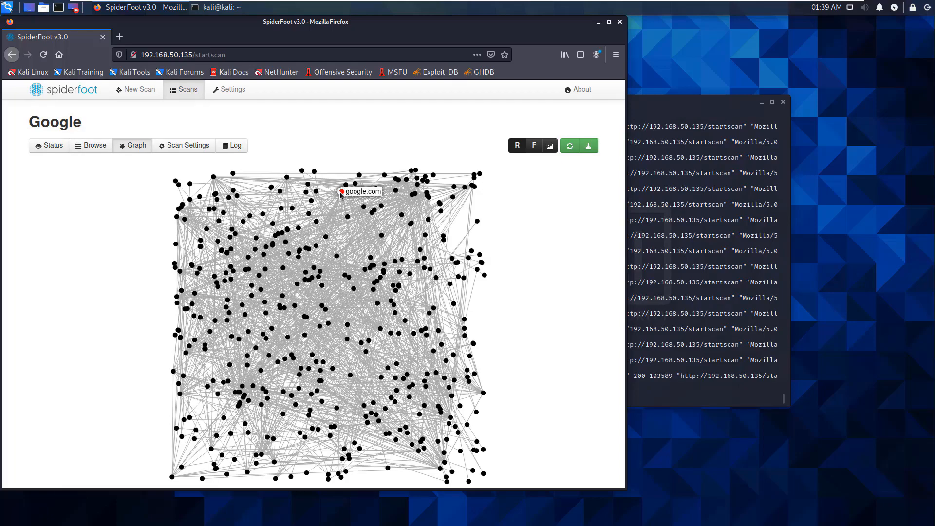
scroll(344, 195, "up", 3)
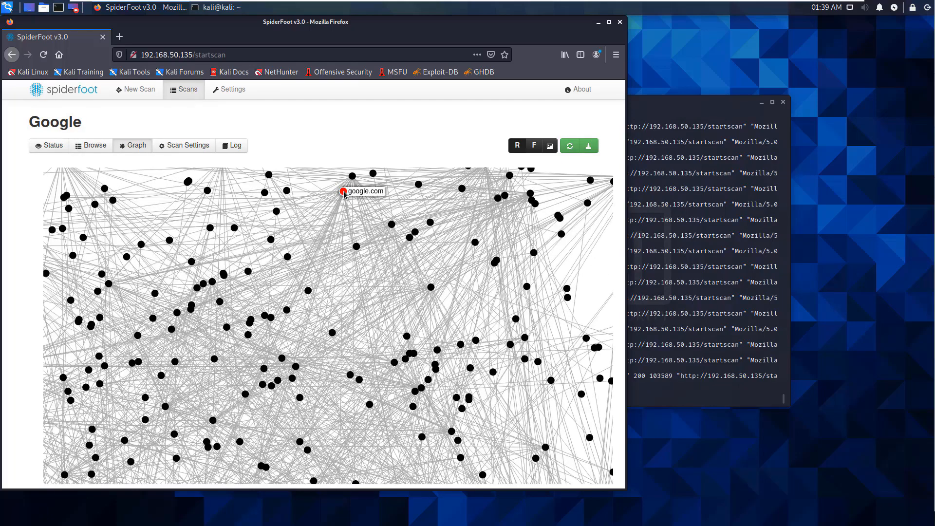
scroll(345, 200, "up", 4)
scroll(345, 198, "up", 2)
left_click_drag(339, 209, 348, 287)
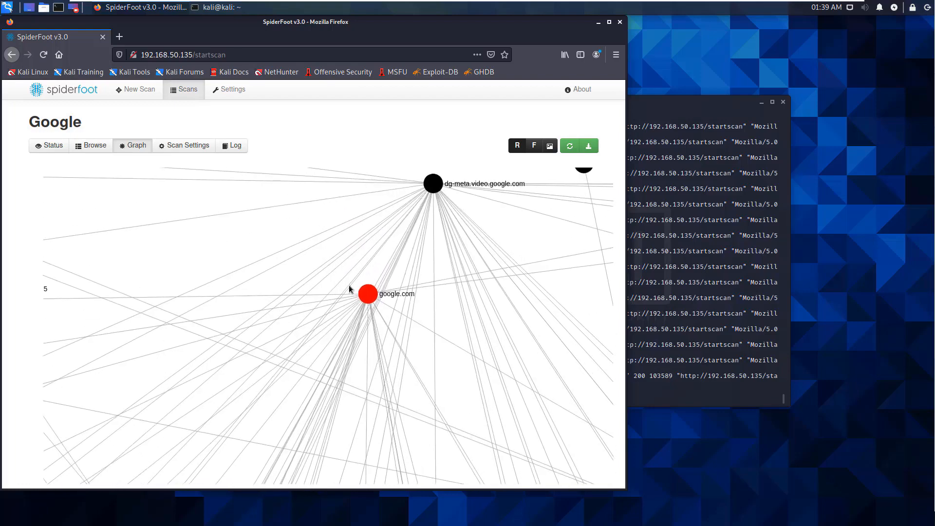
scroll(348, 285, "down", 3)
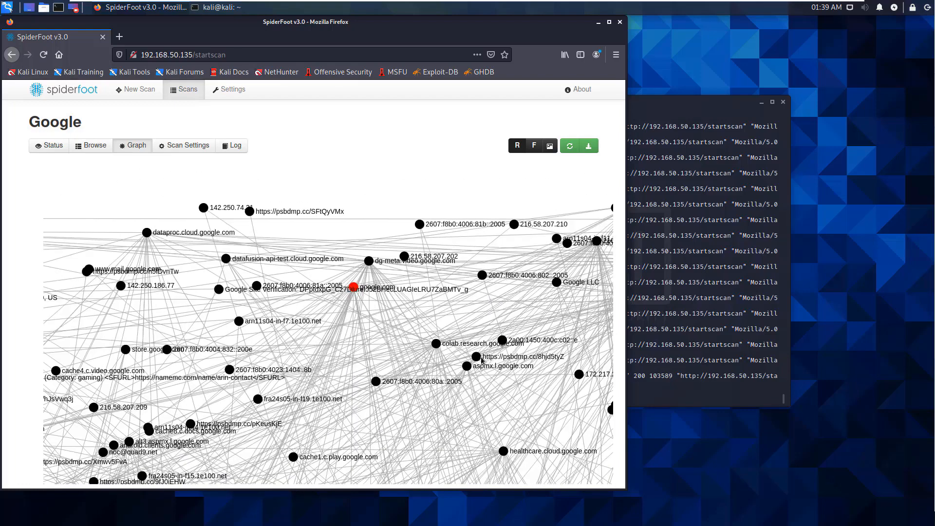
Review the Google scan's settings, including its meta information and global settings.
left_click(181, 145)
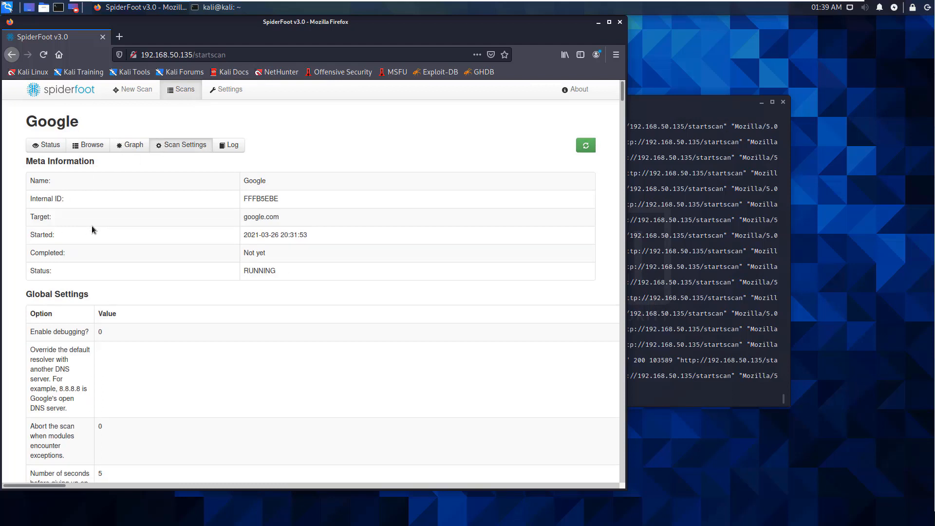
scroll(91, 226, "down", 5)
scroll(92, 226, "down", 3)
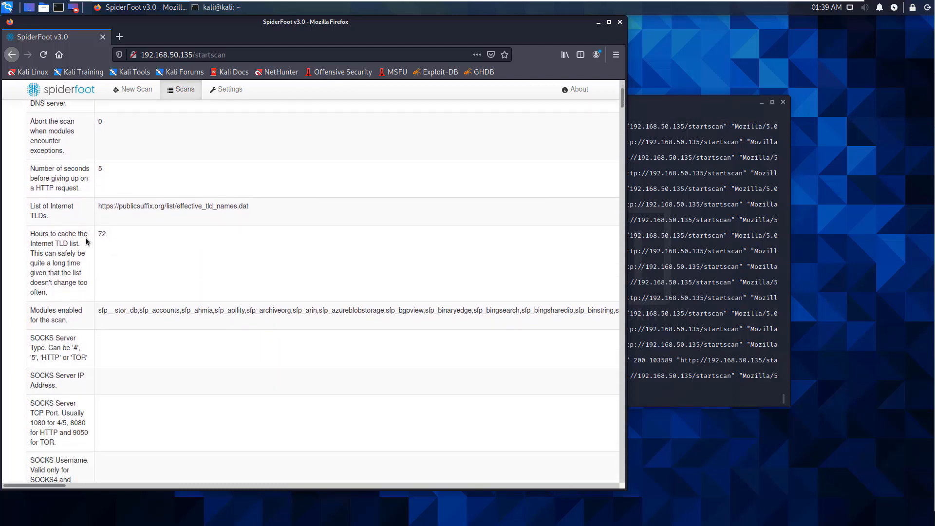
Read through the rest of the scan's global settings, including the enabled modules and SOCKS server options.
scroll(86, 364, "down", 2)
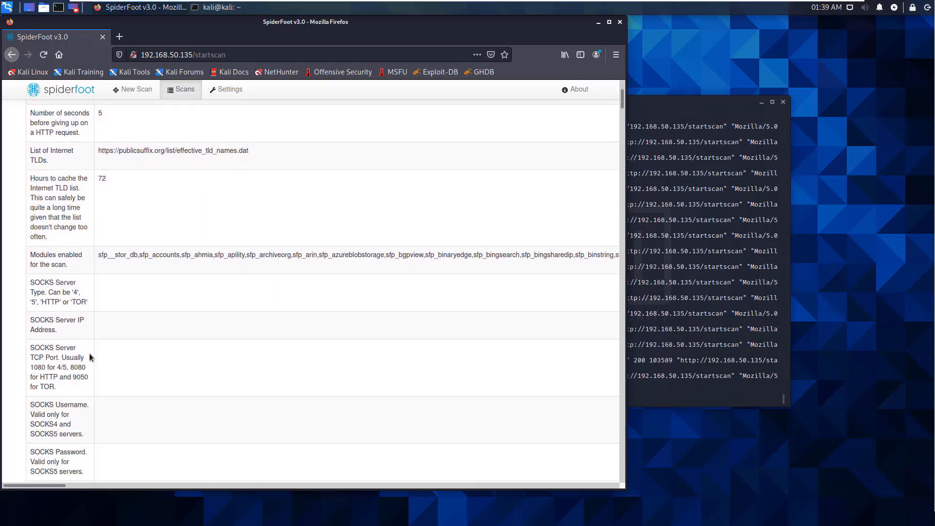
scroll(89, 352, "down", 5)
scroll(68, 352, "up", 4)
scroll(67, 353, "up", 11)
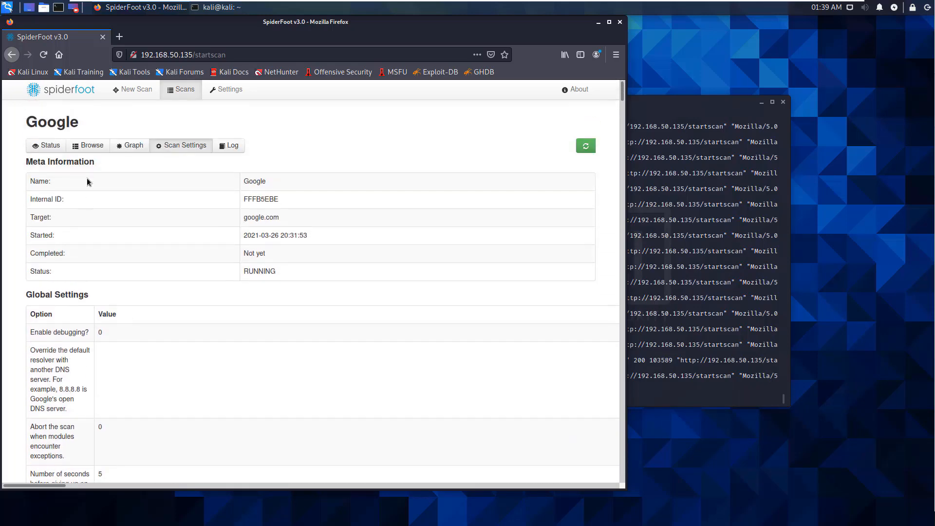
Browse the scan's collected data types and review the Affiliate - IP Address entries.
left_click(92, 146)
scroll(155, 316, "down", 3)
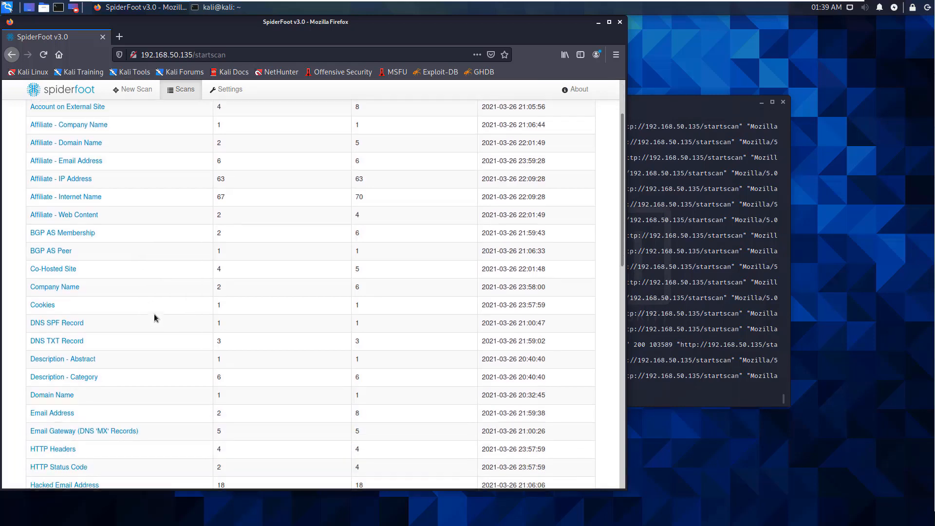
scroll(161, 272, "up", 1)
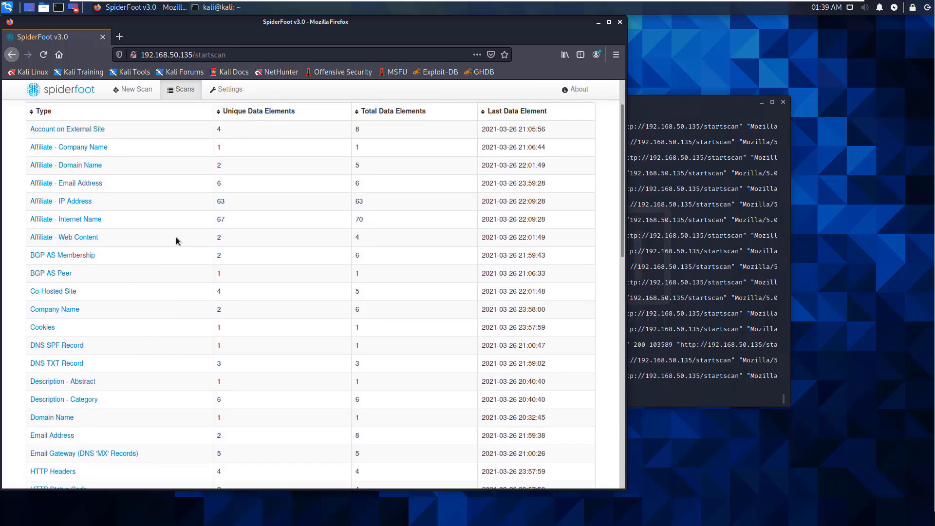
left_click(75, 202)
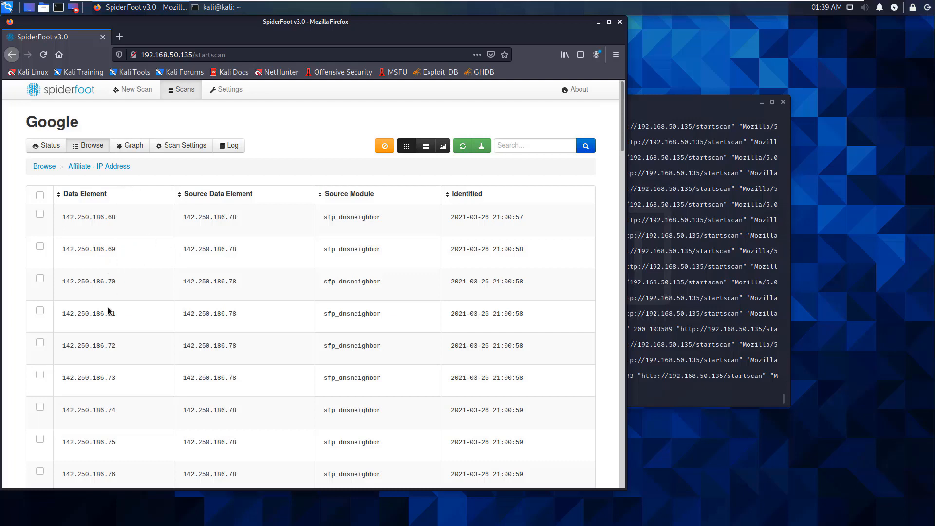
scroll(111, 319, "down", 4)
scroll(111, 325, "up", 5)
Return to the list of data types and review the Company Name entries with their source data.
left_click(46, 169)
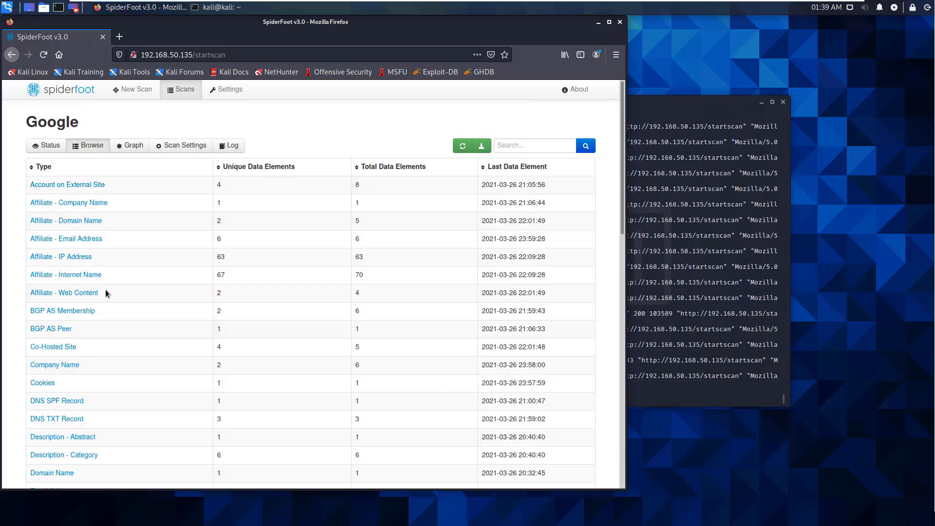
scroll(105, 293, "down", 2)
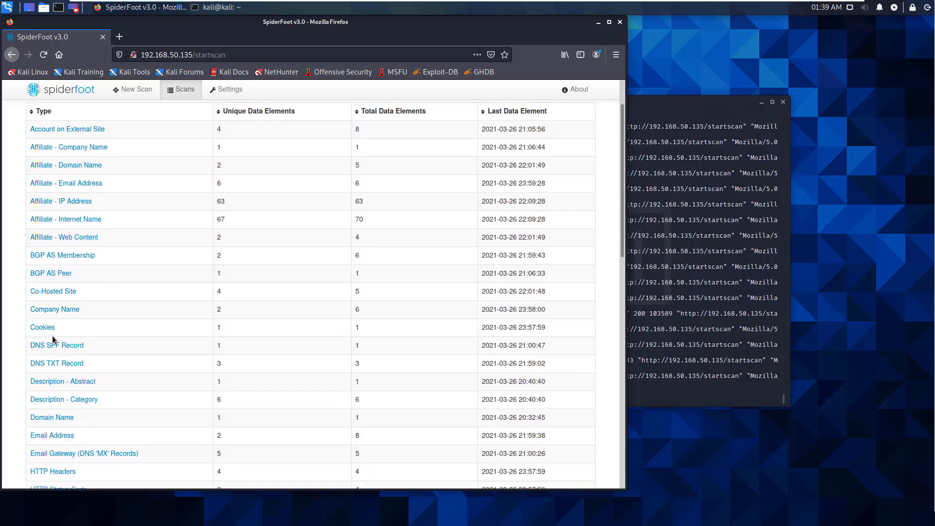
left_click(50, 310)
scroll(199, 293, "down", 6)
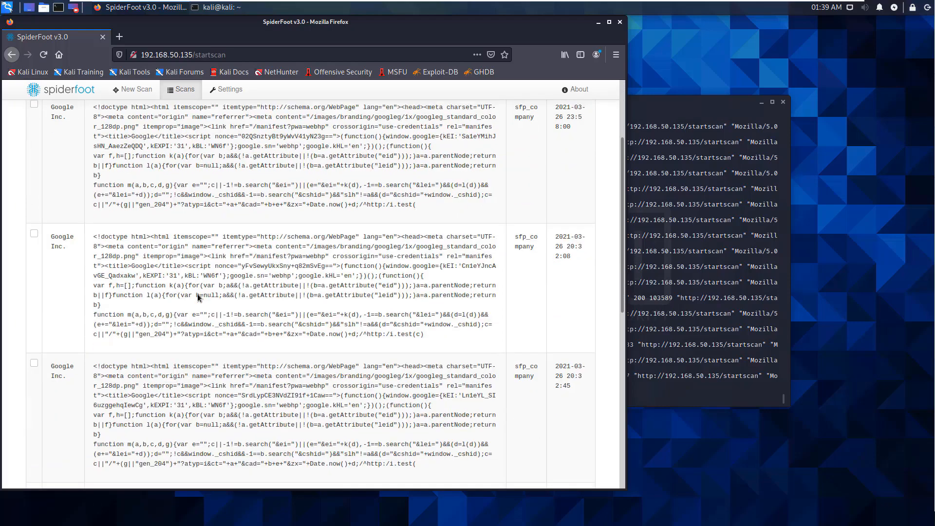
scroll(67, 267, "down", 11)
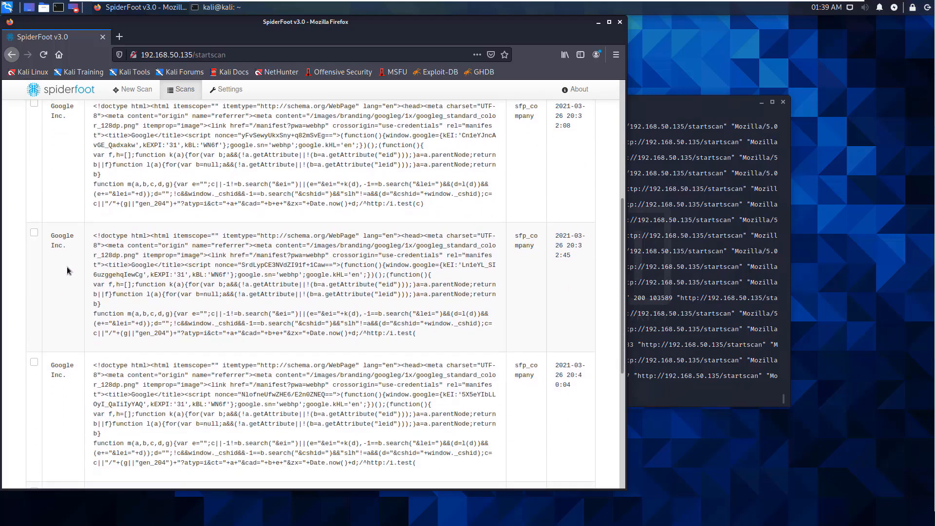
scroll(47, 339, "up", 15)
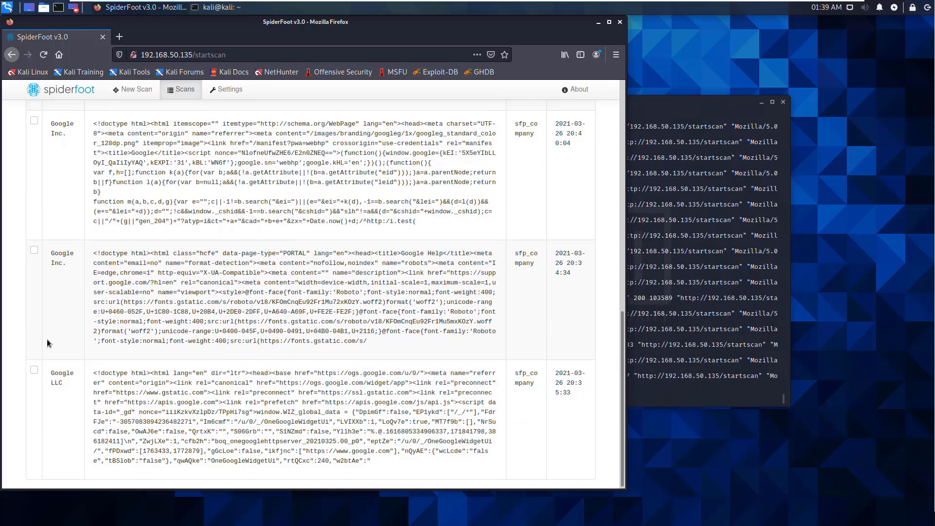
scroll(46, 331, "up", 4)
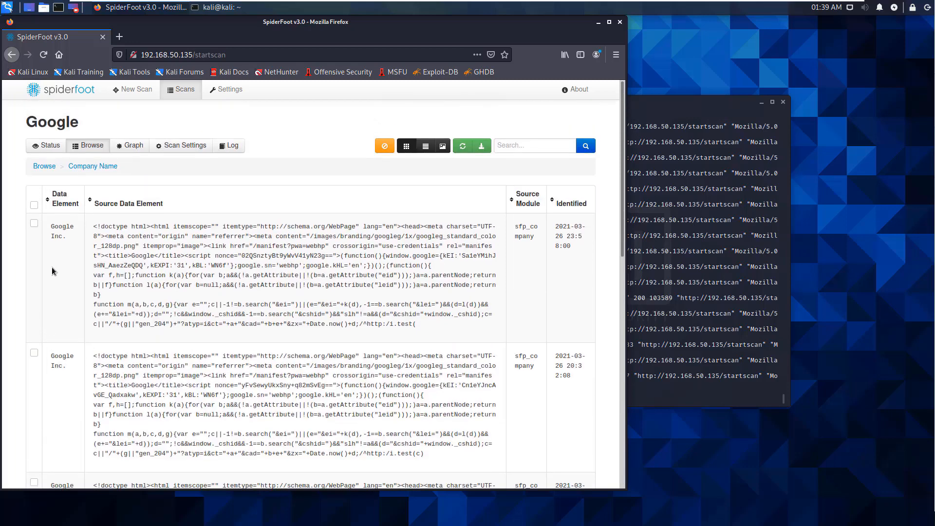
Review the Google scan's status page, including its summary counters, element chart and recent events.
left_click(54, 149)
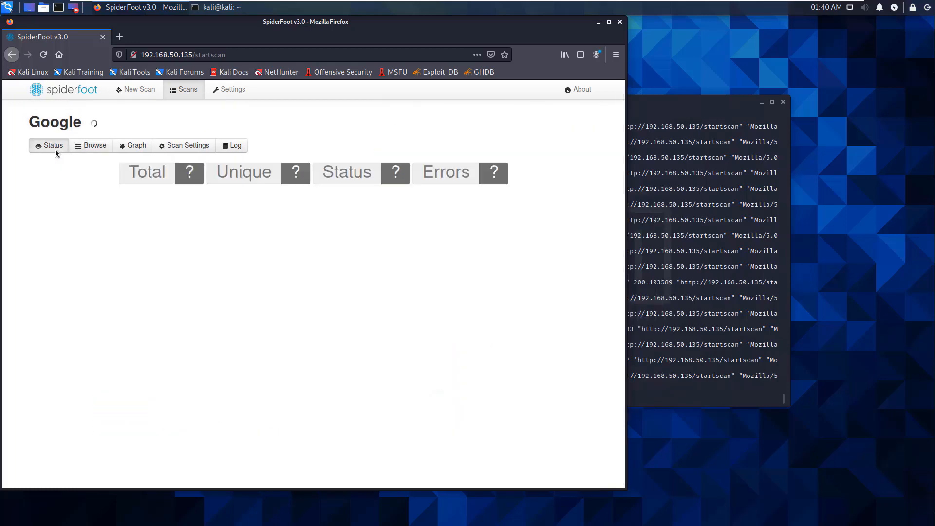
scroll(276, 301, "down", 5)
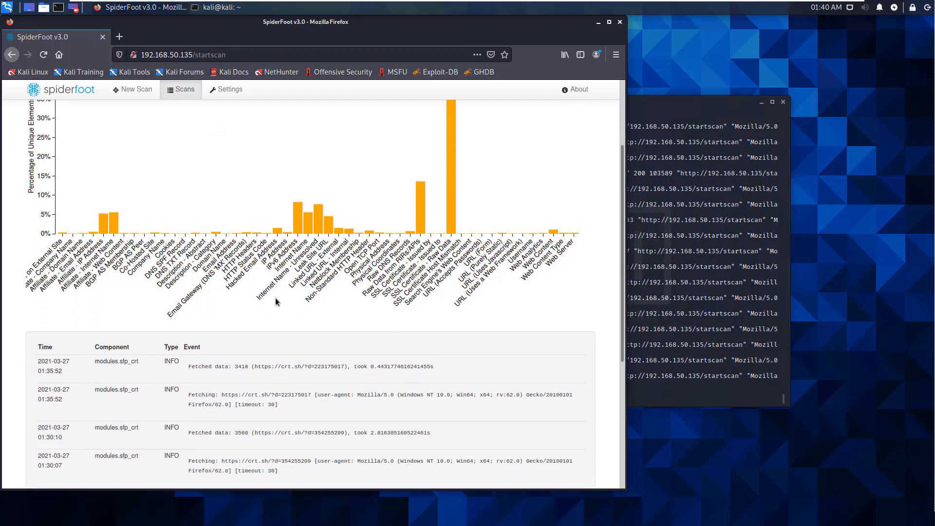
scroll(276, 302, "up", 5)
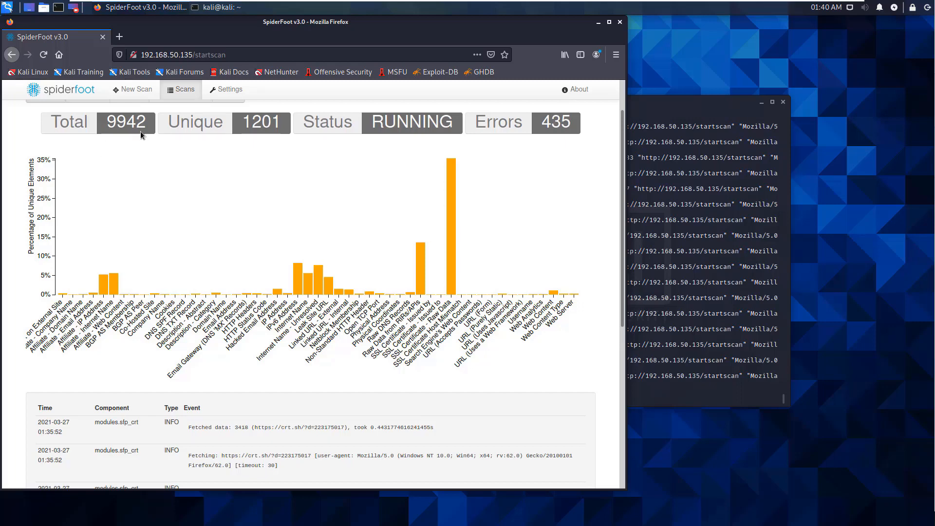
scroll(122, 140, "up", 2)
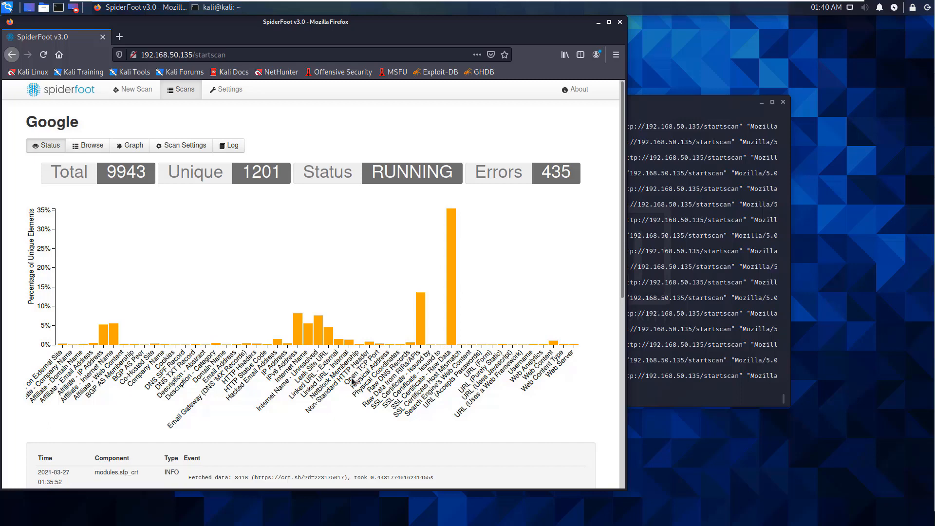
Open the Non-Standard HTTP Header data from the status chart and read through its entries.
left_click(371, 344)
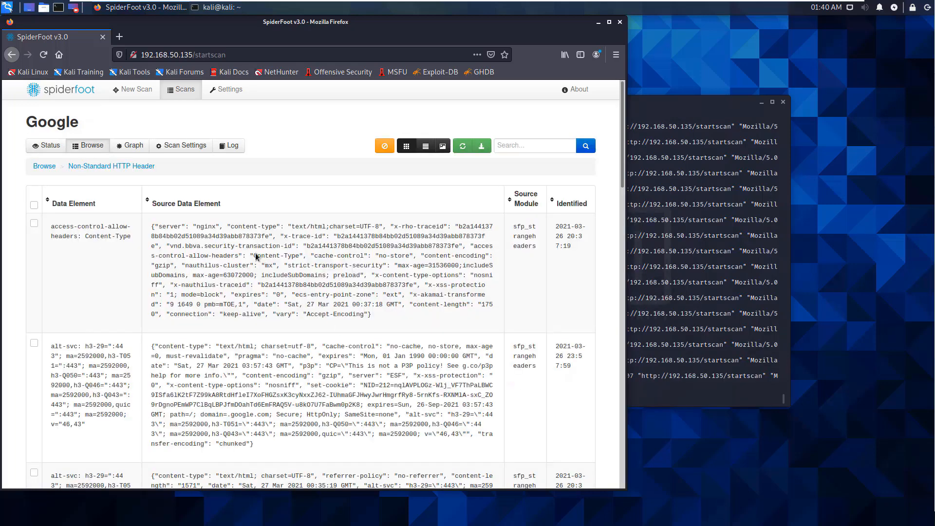
scroll(256, 257, "down", 5)
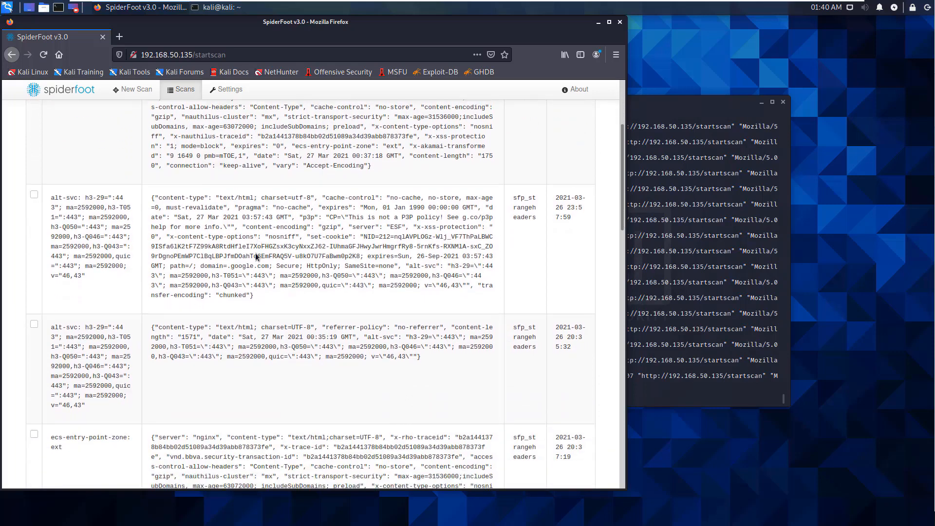
scroll(255, 257, "down", 2)
scroll(256, 257, "down", 4)
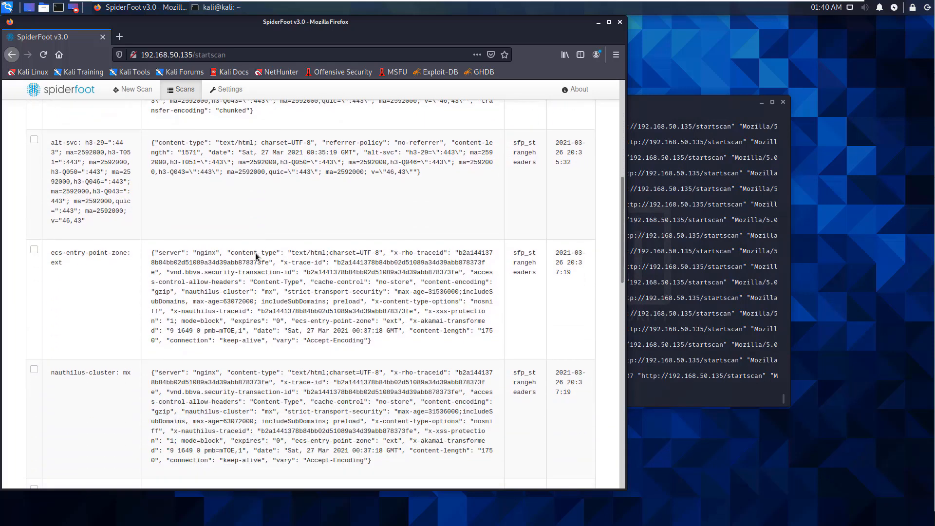
scroll(255, 253, "down", 10)
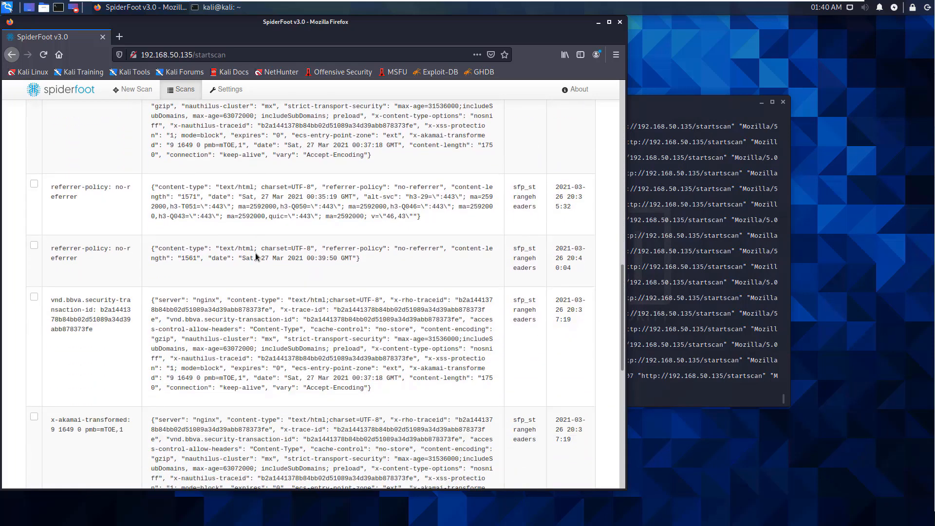
scroll(256, 253, "down", 4)
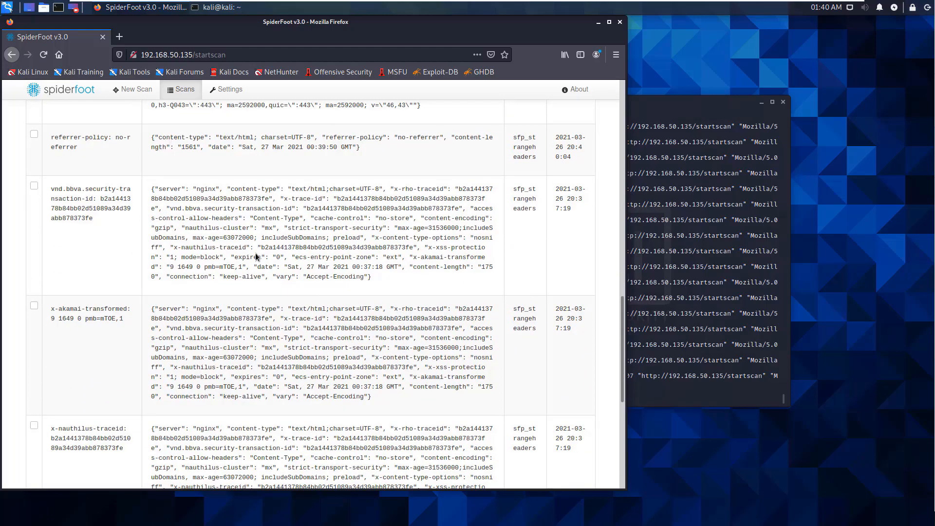
scroll(249, 228, "up", 15)
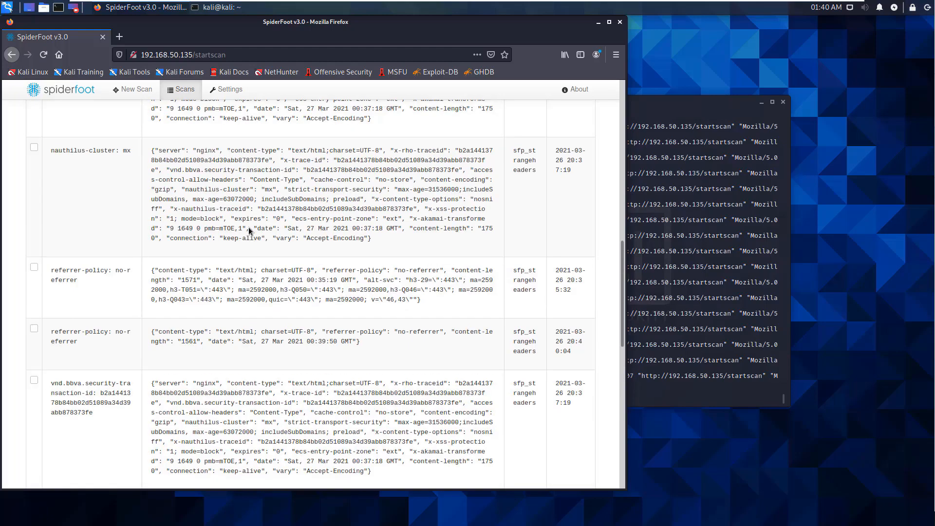
scroll(249, 227, "up", 12)
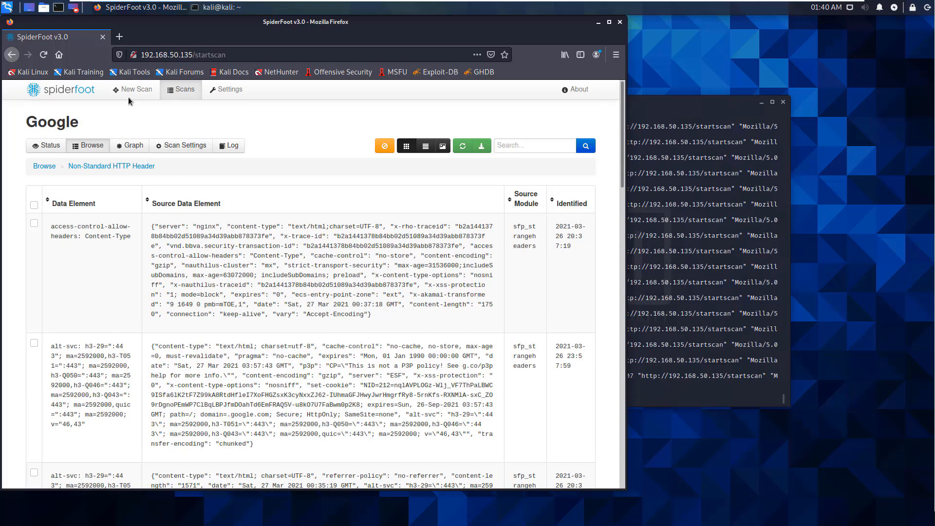
Reopen the scan's graph and examine the labelled nodes close to the red google.com node.
left_click(129, 145)
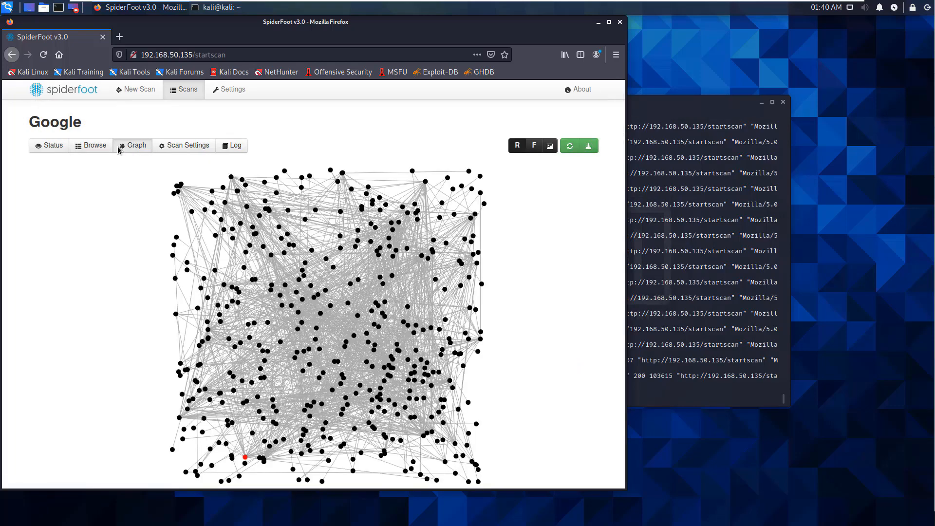
scroll(322, 263, "down", 2)
scroll(322, 263, "up", 3)
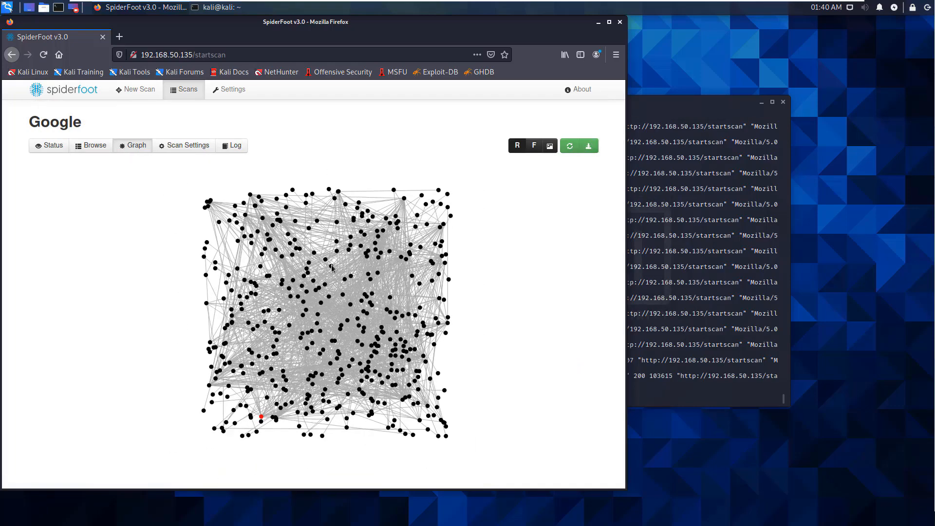
left_click_drag(216, 319, 201, 243)
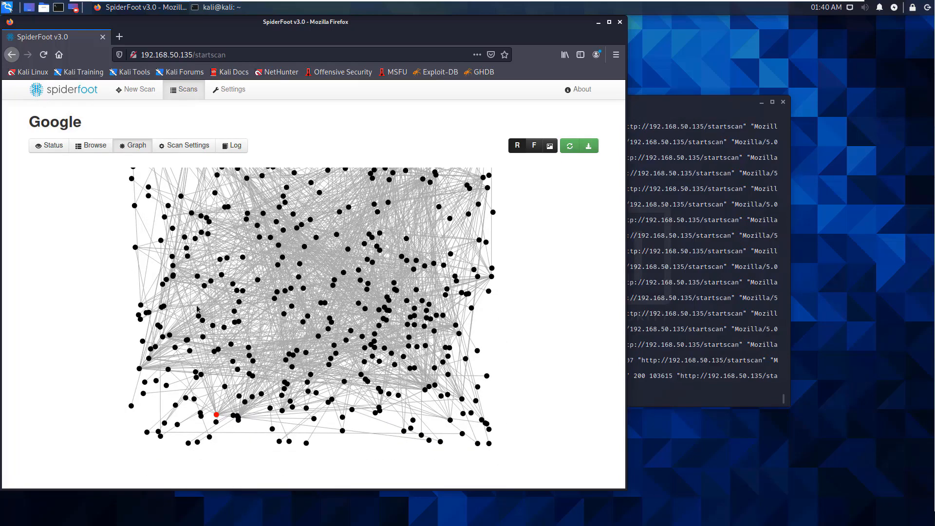
mouse_move(215, 416)
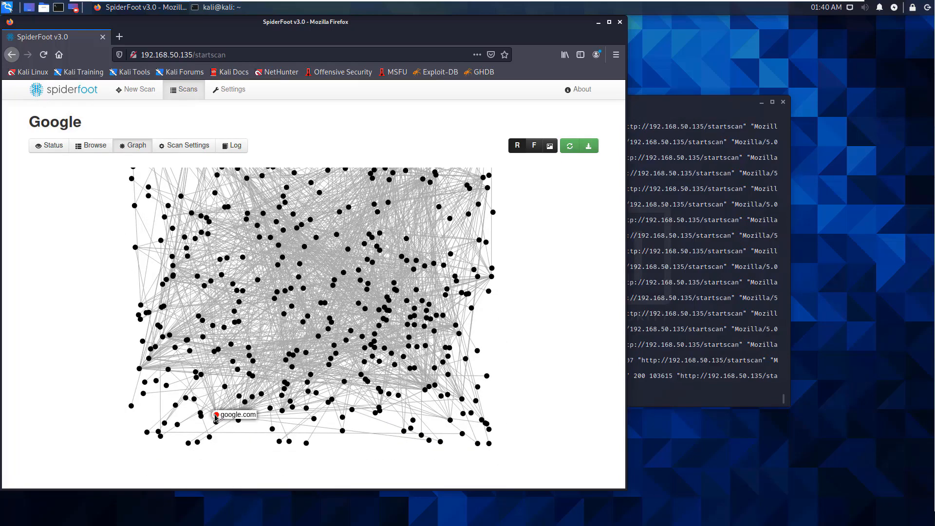
scroll(216, 418, "up", 5)
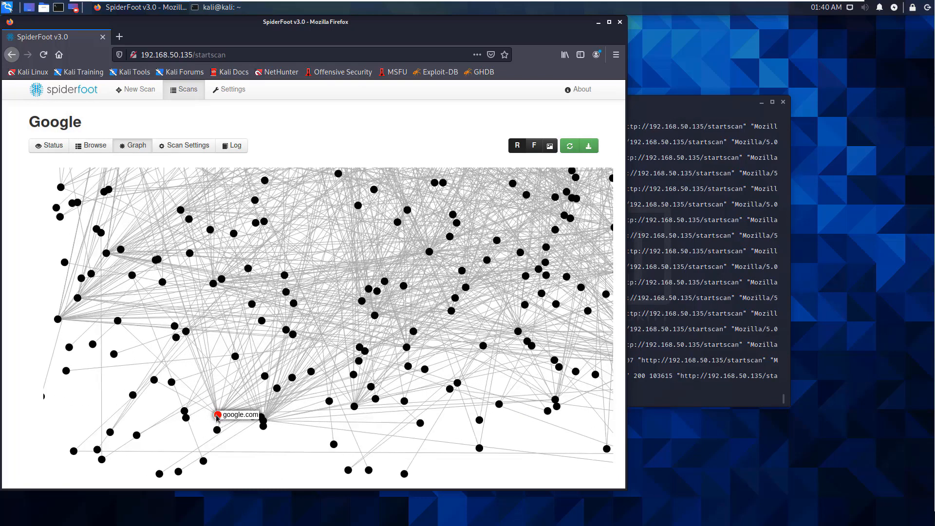
scroll(232, 426, "up", 1)
left_click_drag(267, 418, 265, 431)
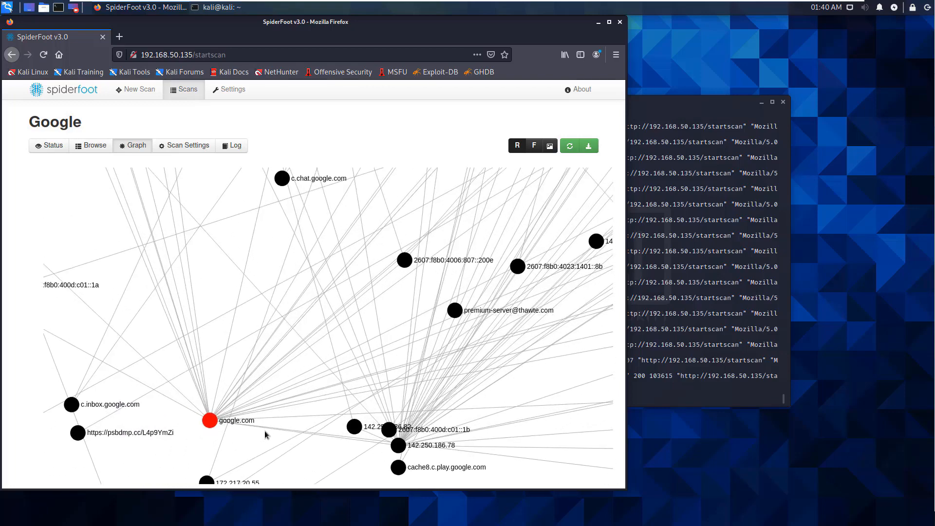
Inspect the graph connections between google.com, the 142.250.186.78 node and the surrounding hosts.
scroll(251, 360, "down", 1)
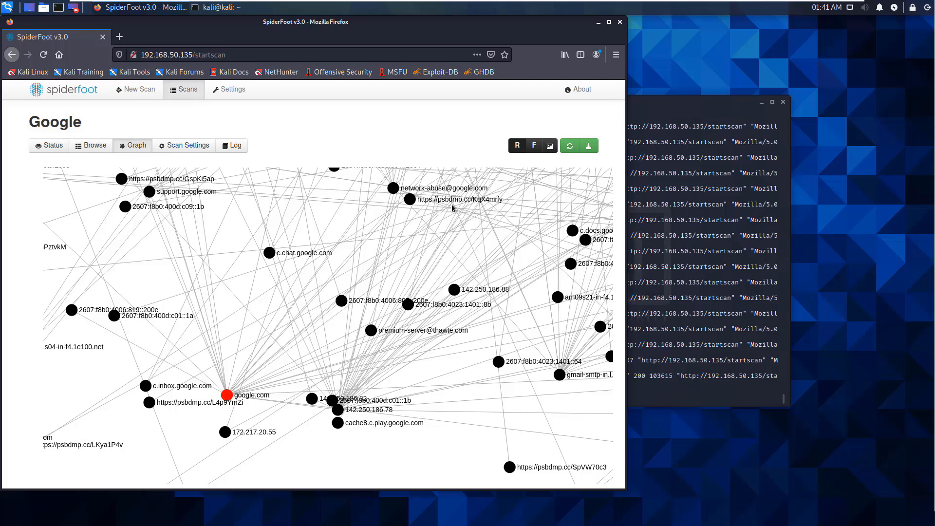
scroll(452, 207, "down", 2)
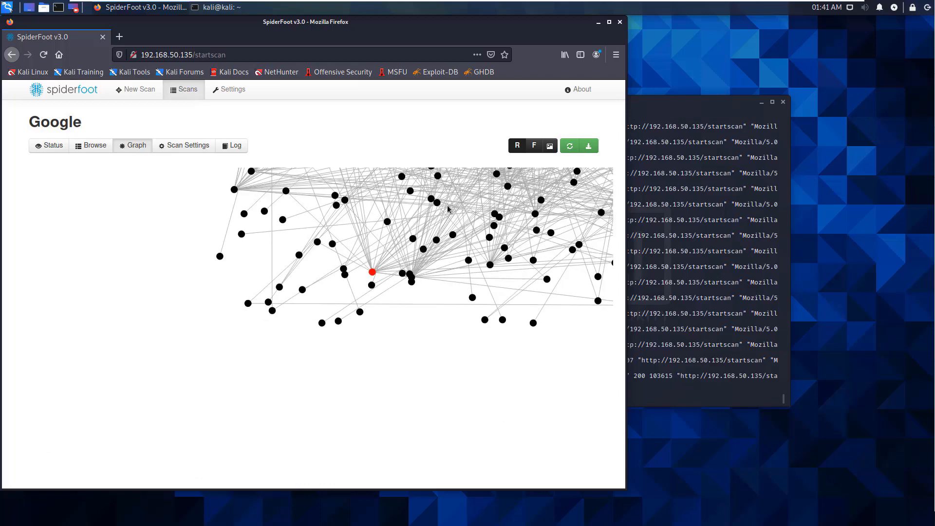
scroll(451, 207, "up", 1)
left_click_drag(478, 213, 396, 222)
scroll(414, 243, "up", 3)
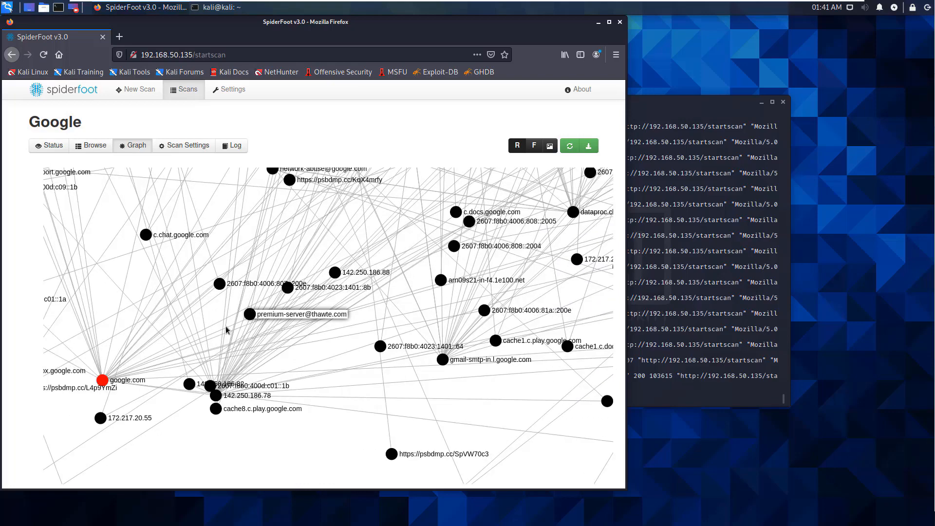
scroll(193, 401, "up", 1)
scroll(193, 401, "up", 2)
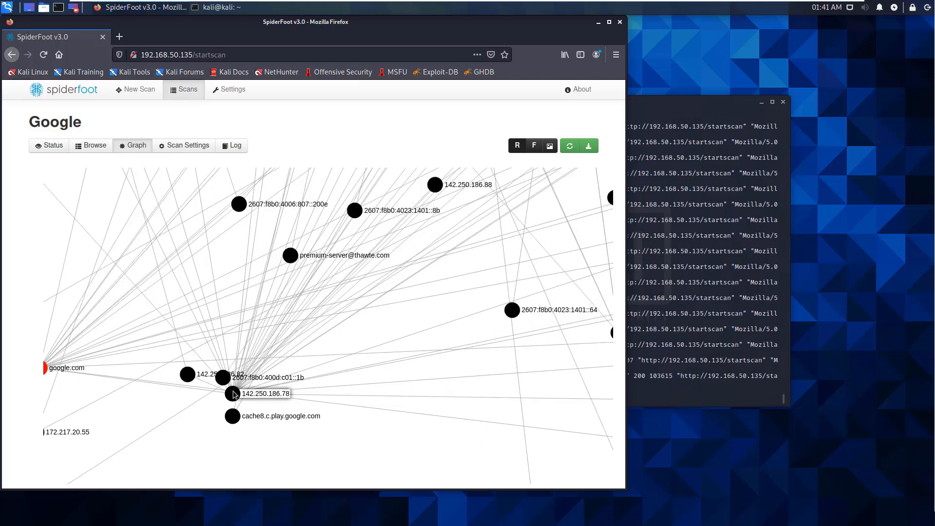
scroll(234, 393, "up", 2)
scroll(232, 392, "down", 5)
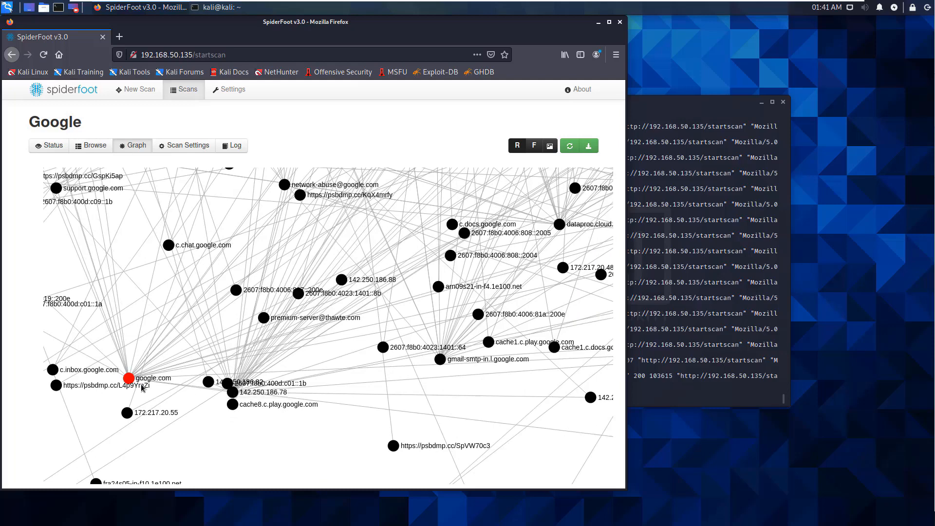
scroll(142, 388, "up", 2)
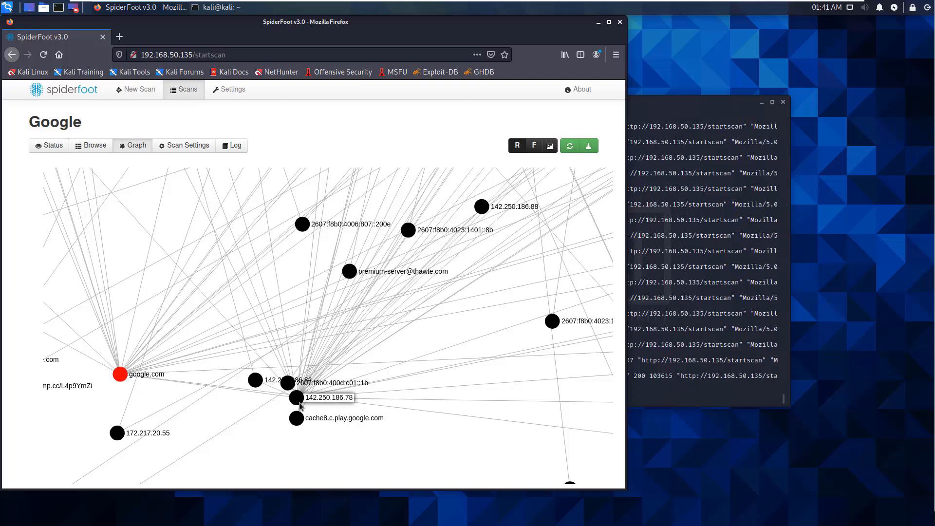
scroll(300, 406, "up", 2)
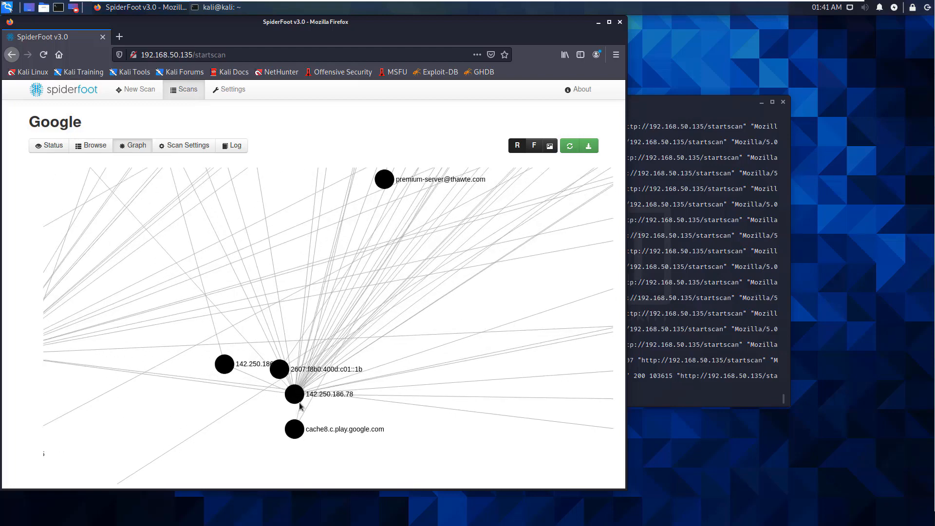
scroll(282, 383, "down", 4)
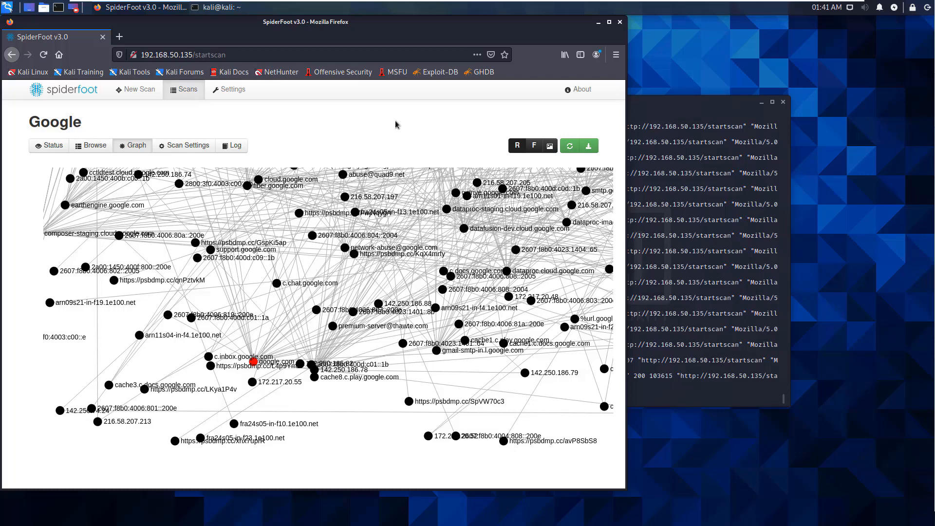
Open the Google scan's log and examine the events recorded by its modules.
left_click(232, 146)
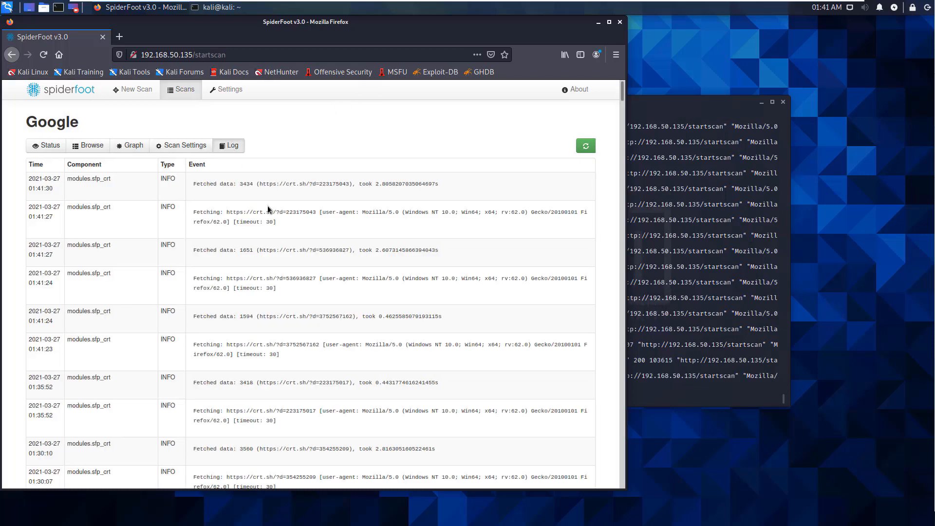
scroll(274, 214, "down", 5)
scroll(274, 216, "down", 3)
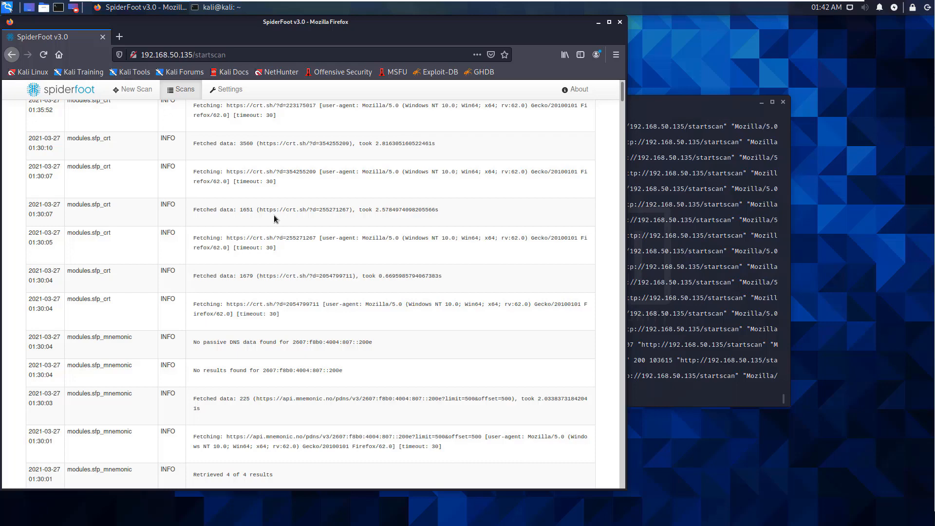
scroll(274, 215, "up", 6)
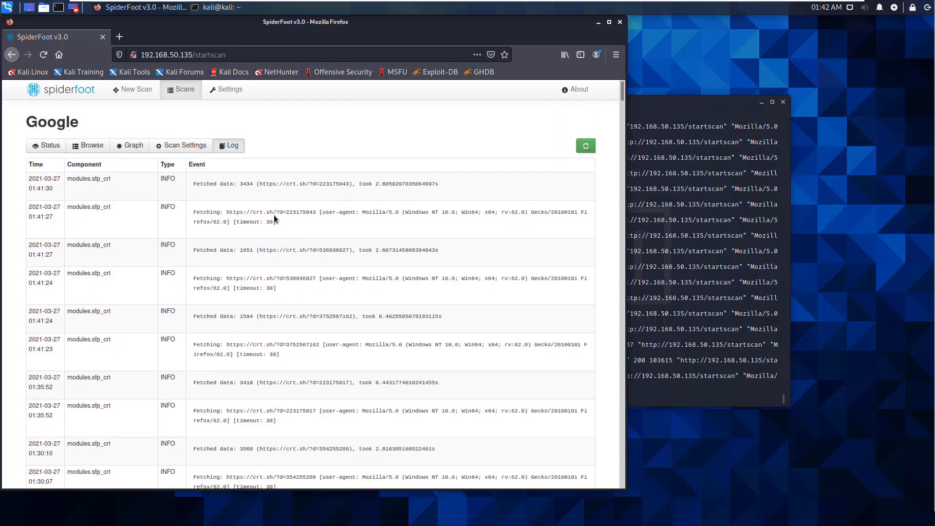